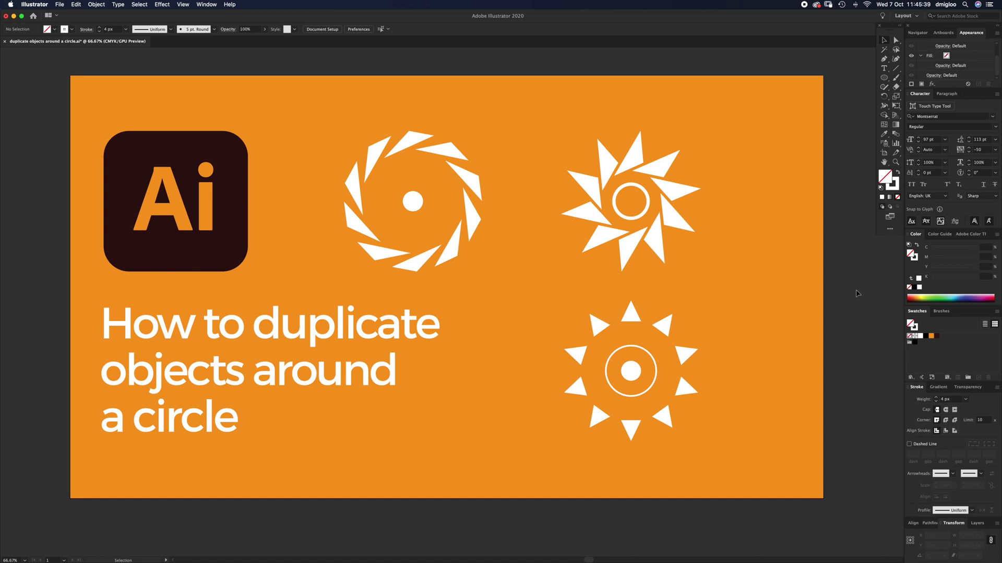
Delete all existing artwork from the orange artboard.
{"action": "left_click", "coordinate": [60, 4]}
{"action": "left_click", "coordinate": [67, 14]}
{"action": "key", "text": "super+a"}
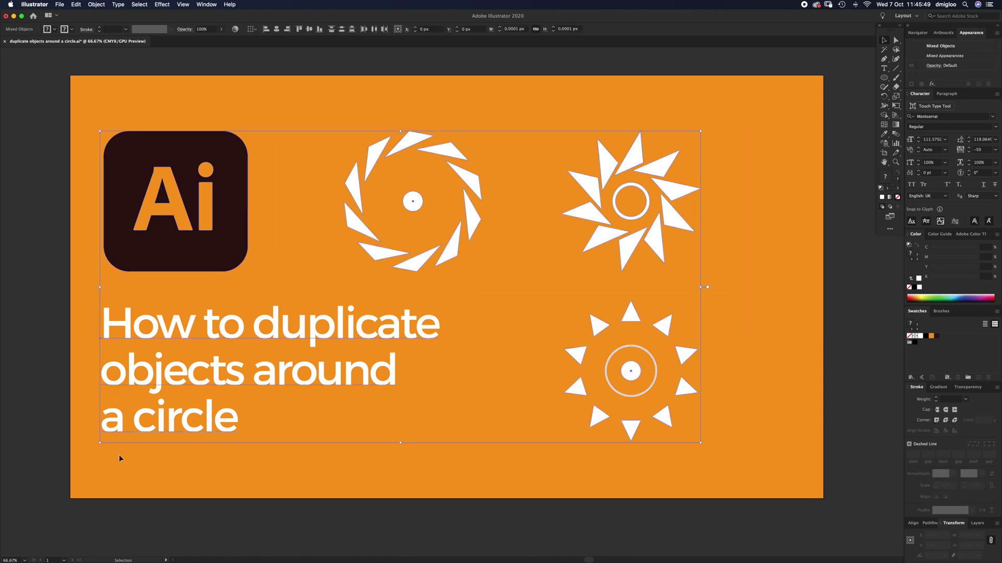
{"action": "key", "text": "Delete"}
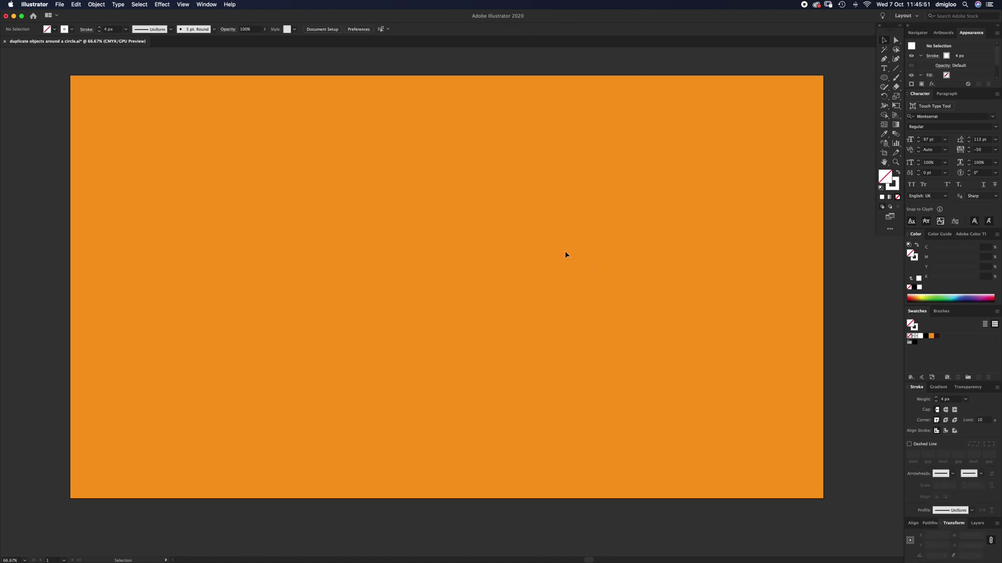
Draw an upright three-sided polygon about 240 px wide and 208 px high in the artboard's upper centre.
{"action": "left_click", "coordinate": [884, 79]}
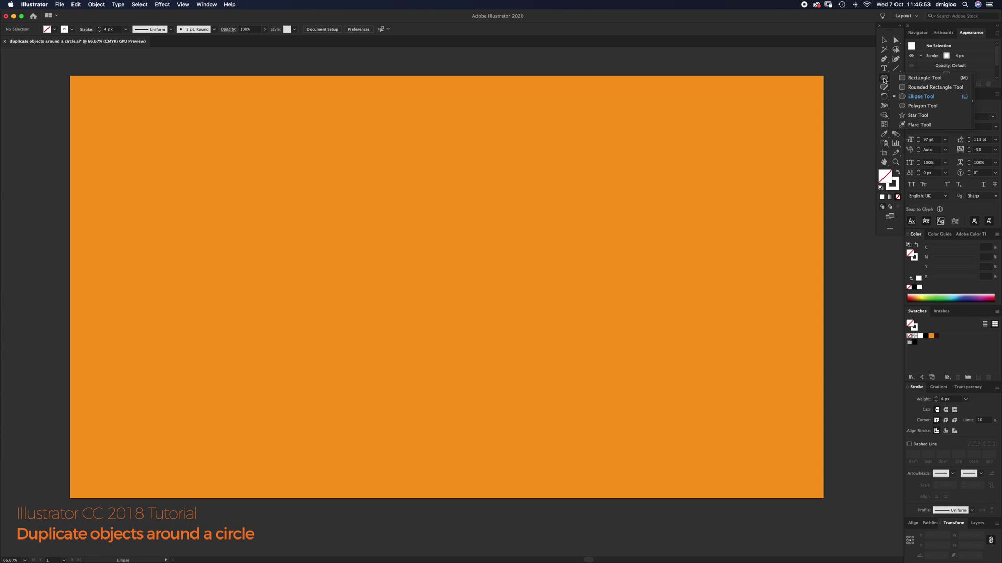
{"action": "left_click", "coordinate": [911, 107]}
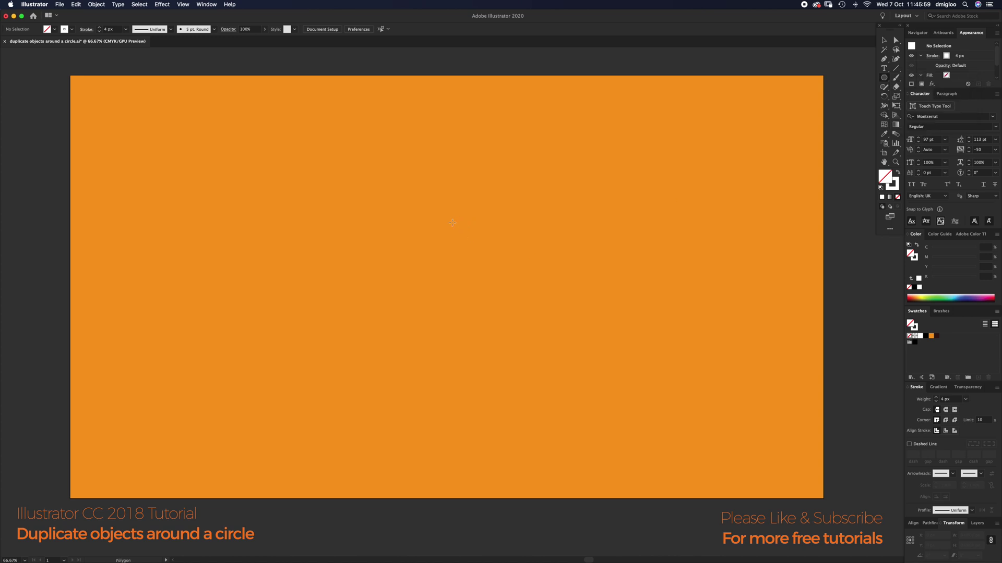
{"action": "mouse_move", "coordinate": [437, 195]}
{"action": "left_mouse_down"}
{"action": "mouse_move", "coordinate": [559, 336]}
{"action": "mouse_move", "coordinate": [548, 228]}
{"action": "mouse_move", "coordinate": [527, 294]}
{"action": "mouse_move", "coordinate": [523, 263]}
{"action": "mouse_move", "coordinate": [521, 284]}
{"action": "mouse_move", "coordinate": [539, 300]}
{"action": "mouse_move", "coordinate": [574, 210]}
{"action": "mouse_move", "coordinate": [527, 216]}
{"action": "mouse_move", "coordinate": [533, 252]}
{"action": "mouse_move", "coordinate": [532, 201]}
{"action": "mouse_move", "coordinate": [522, 263]}
{"action": "mouse_move", "coordinate": [474, 218]}
{"action": "mouse_move", "coordinate": [501, 230]}
{"action": "mouse_move", "coordinate": [483, 223]}
{"action": "left_mouse_up"}
{"action": "key", "text": "Up"}
{"action": "key", "text": "Up"}
{"action": "key", "text": "Up"}
{"action": "key", "text": "Up"}
{"action": "key", "text": "Up"}
{"action": "key", "text": "Up"}
{"action": "key", "text": "Up"}
{"action": "key", "text": "Down"}
{"action": "key", "text": "Down"}
{"action": "key", "text": "Down"}
{"action": "key", "text": "Down"}
{"action": "key", "text": "Down"}
{"action": "key", "text": "Up"}
{"action": "key", "text": "Up"}
{"action": "key", "text": "Up"}
{"action": "key", "text": "Up"}
{"action": "key", "text": "Up"}
{"action": "key", "text": "Up"}
{"action": "key", "text": "Up"}
{"action": "key", "text": "Down"}
{"action": "key", "text": "Down"}
{"action": "key", "text": "Down"}
{"action": "key", "text": "Down"}
{"action": "key", "text": "Down"}
{"action": "key", "text": "Down"}
{"action": "key", "text": "Down"}
{"action": "key", "text": "Up"}
{"action": "key", "text": "Up"}
{"action": "key", "text": "Up"}
{"action": "key", "text": "Up"}
{"action": "key", "text": "Down"}
{"action": "key", "text": "Down"}
{"action": "key", "text": "Down"}
{"action": "key", "text": "Down"}
{"action": "key", "text": "Down"}
{"action": "key", "text": "Down"}
{"action": "key", "text": "v"}
{"action": "left_click", "coordinate": [536, 215]}
Create a 5-sided and a 3-sided polygon by exact values, each with a 138.6445 px radius, right of the triangle.
{"action": "left_click", "coordinate": [884, 79]}
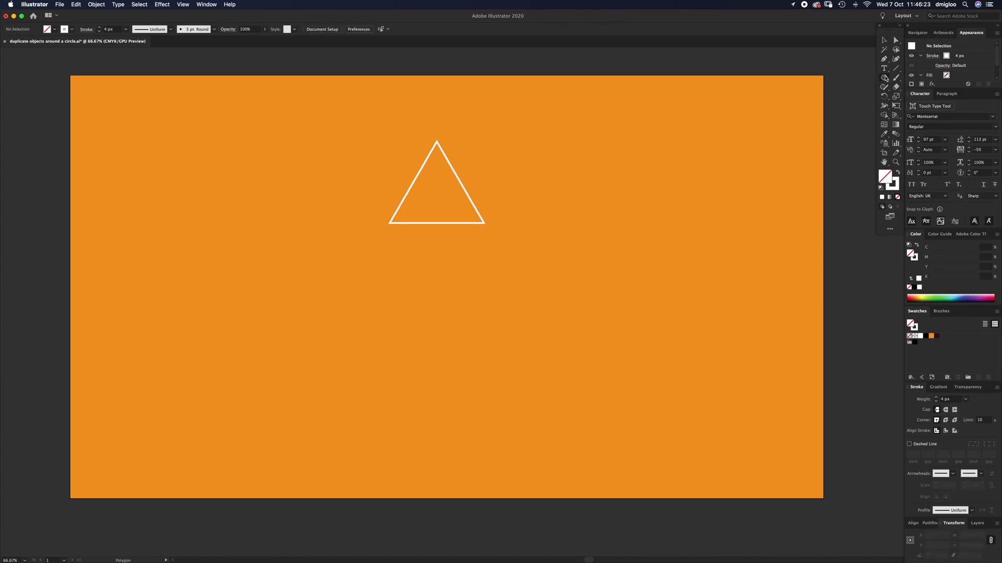
{"action": "left_click", "coordinate": [593, 207]}
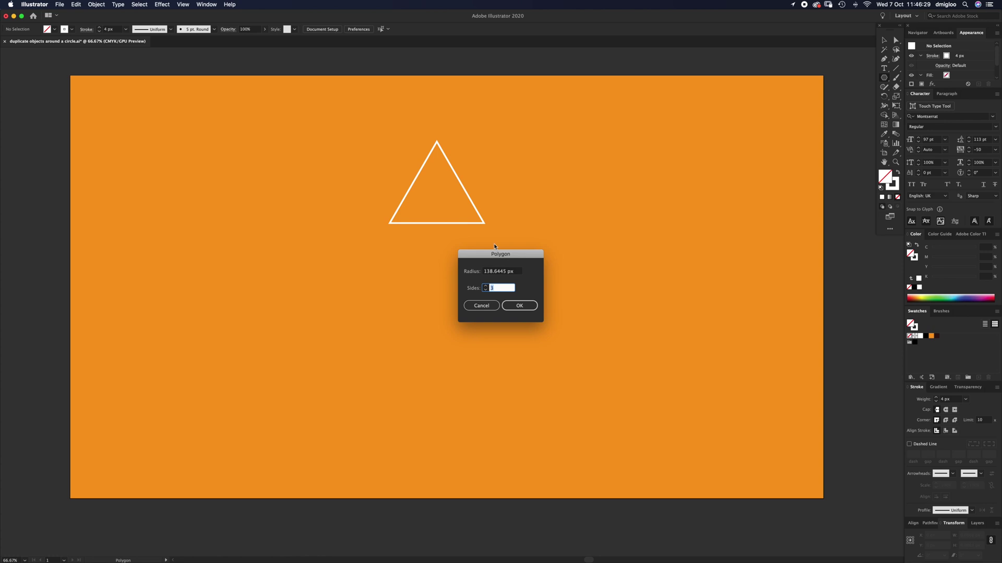
{"action": "type", "text": "5"}
{"action": "key", "text": "Return"}
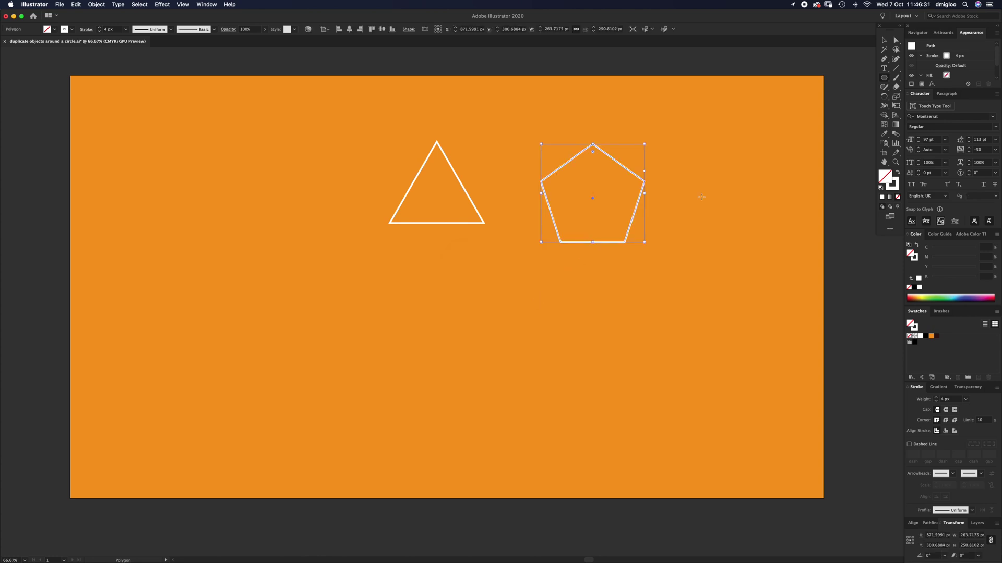
{"action": "left_click", "coordinate": [769, 188]}
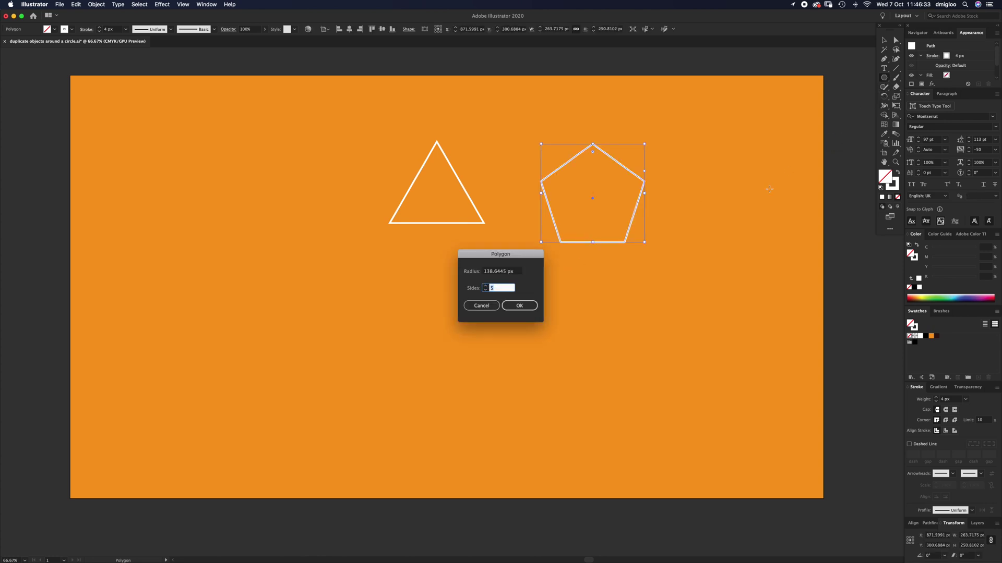
{"action": "type", "text": "3"}
{"action": "key", "text": "Return"}
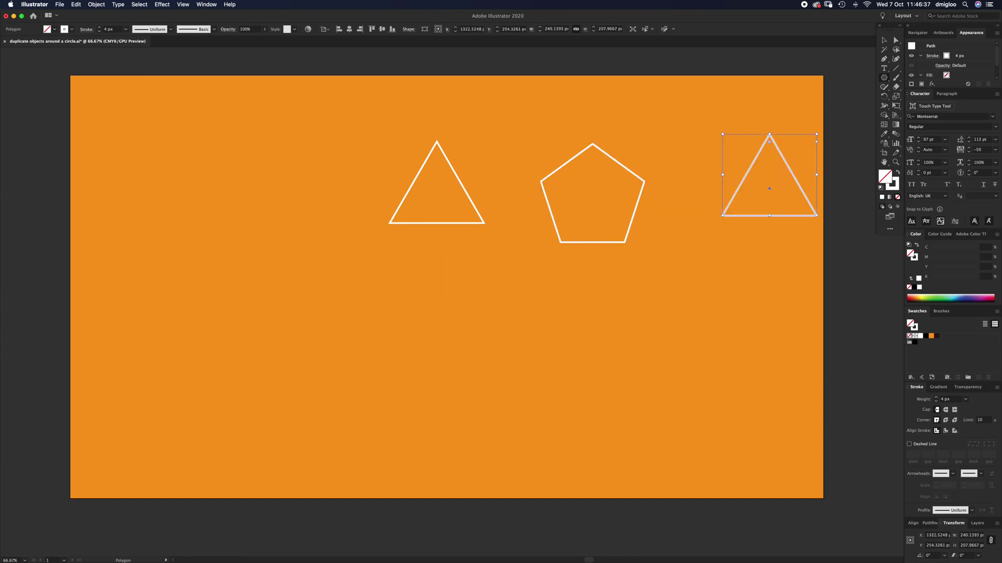
Delete the pentagon and the extra triangle beside the original one.
{"action": "key", "text": "v"}
{"action": "left_click_drag", "start_coordinate": [793, 266], "coordinate": [600, 188]}
{"action": "key", "text": "Delete"}
Give the remaining triangle a solid white fill and no stroke.
{"action": "left_click", "coordinate": [461, 184]}
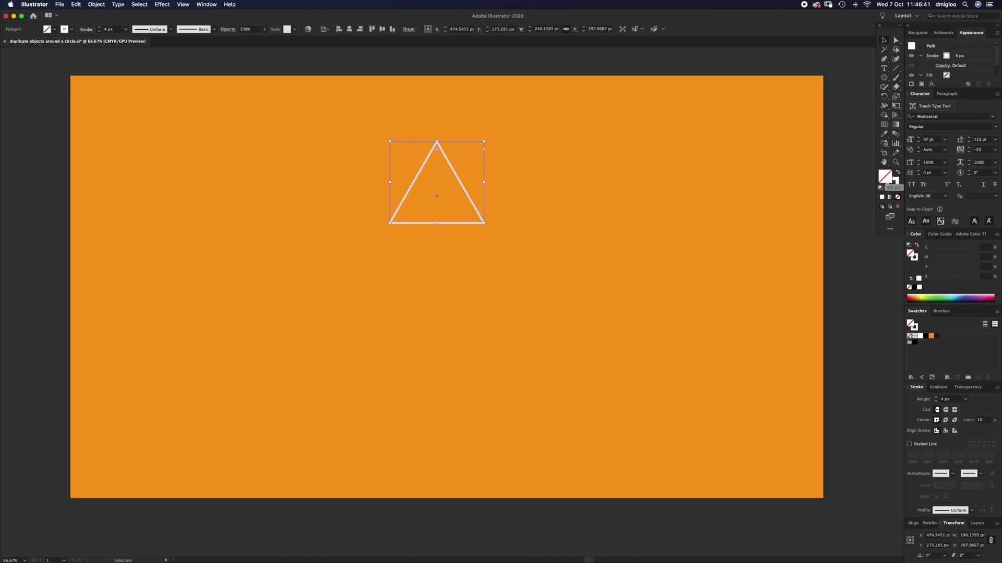
{"action": "left_click", "coordinate": [897, 172]}
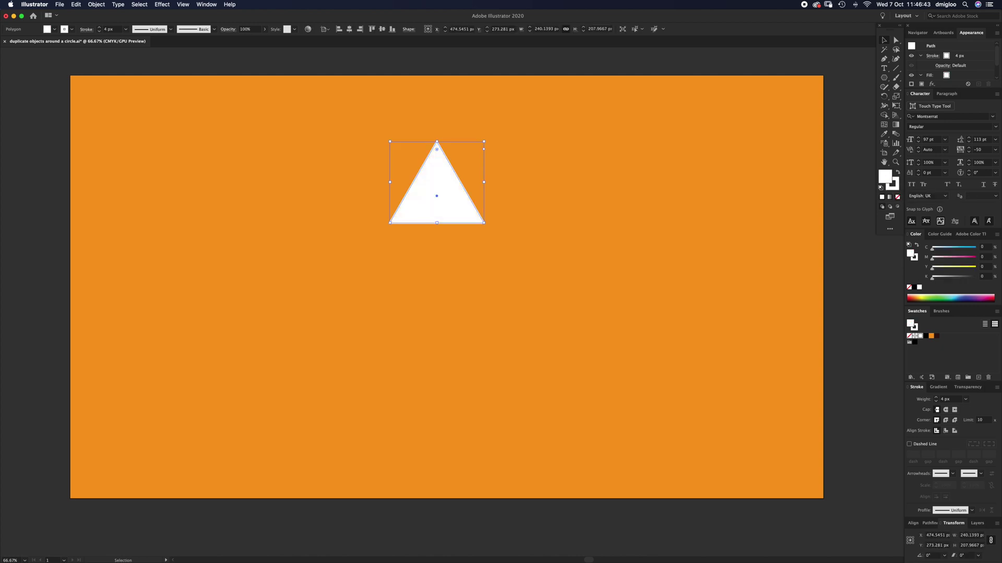
{"action": "left_click", "coordinate": [895, 186]}
{"action": "left_click", "coordinate": [897, 197]}
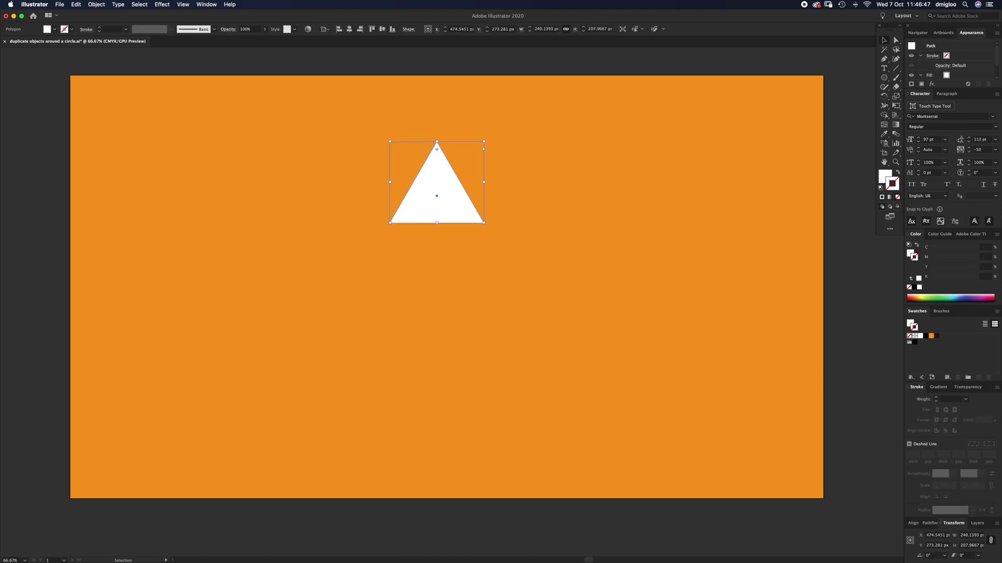
Move the triangle about 64 px right and scale it down proportionally to about 137 px wide and 119 px high.
{"action": "left_click_drag", "start_coordinate": [437, 196], "coordinate": [462, 196]}
{"action": "key", "text": "super+shift+a"}
{"action": "left_click", "coordinate": [462, 196]}
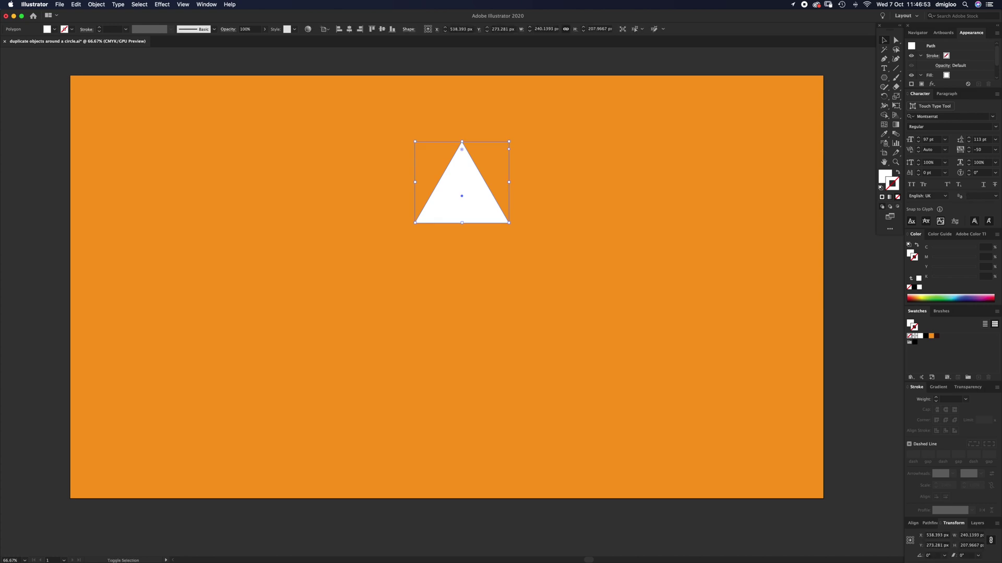
{"action": "left_click_drag", "start_coordinate": [508, 223], "coordinate": [489, 188]}
{"action": "key", "text": "super+shift+a"}
Examine the CMYK values of the dark brown and orange colour samples beside the artboard.
{"action": "key", "text": "z"}
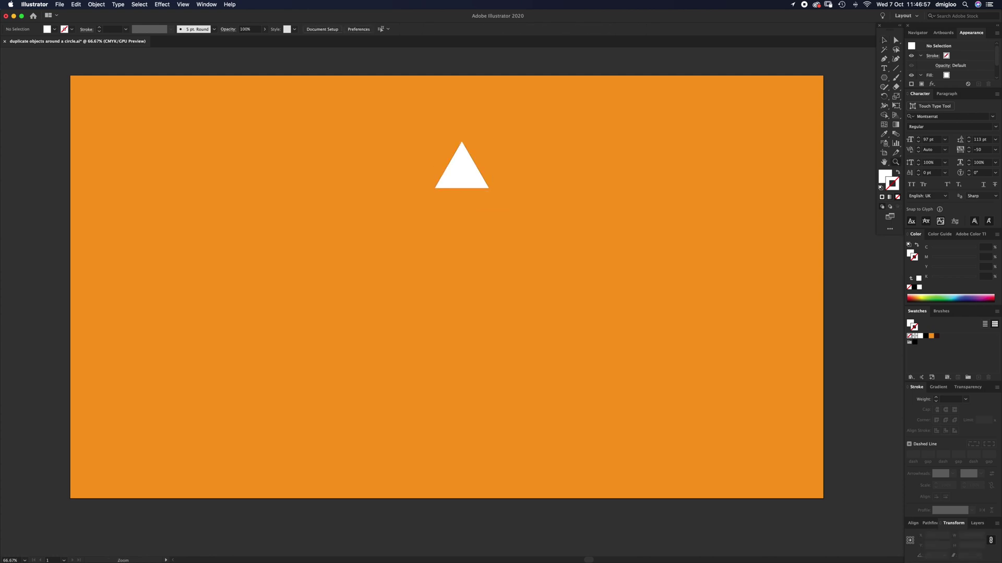
{"action": "left_click_drag", "start_coordinate": [626, 234], "coordinate": [190, 255]}
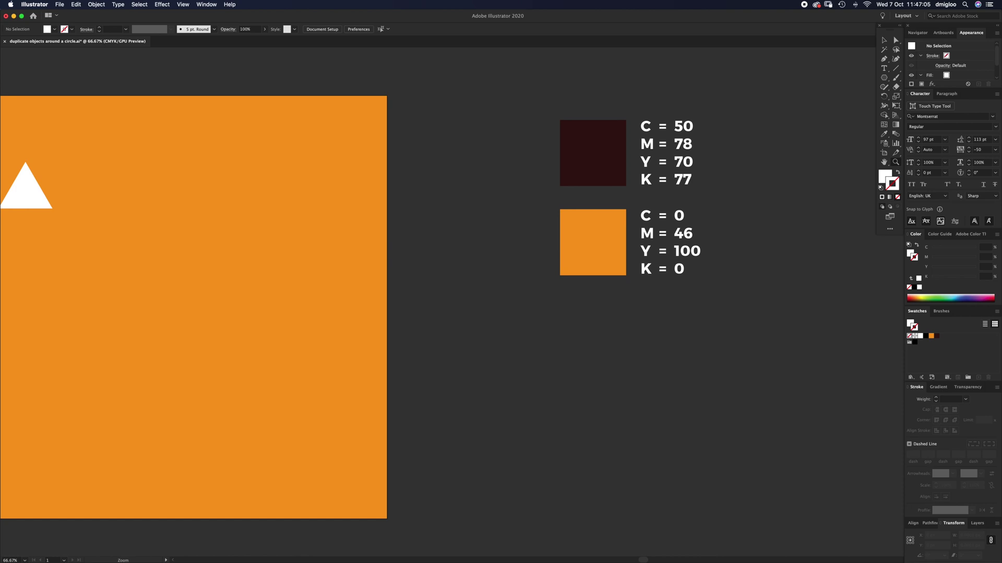
{"action": "left_click_drag", "start_coordinate": [209, 250], "coordinate": [643, 241]}
{"action": "key", "text": "v"}
{"action": "left_click", "coordinate": [460, 182]}
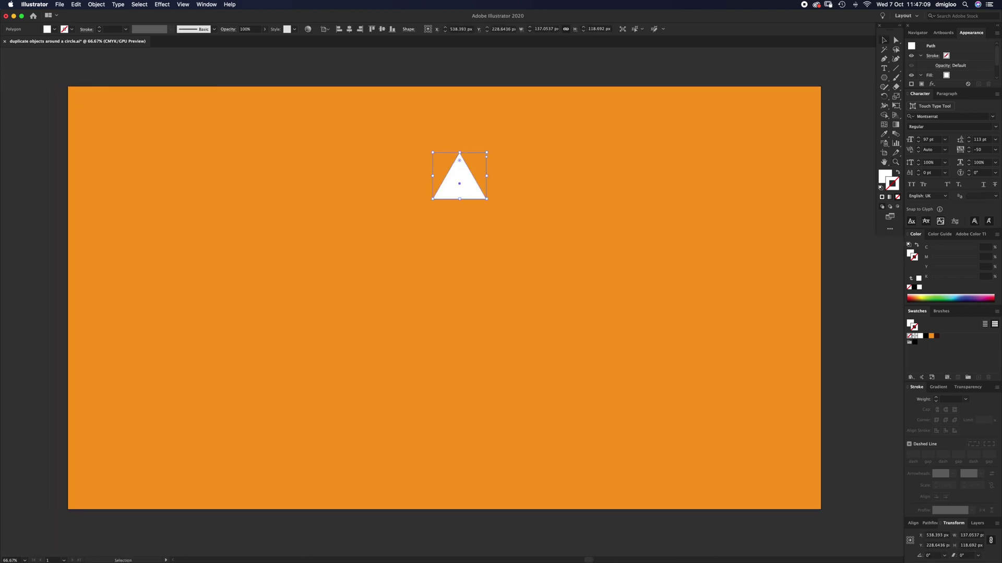
{"action": "key", "text": "super+shift+a"}
Draw a small white circle about 22 px in diameter below the triangle, centred on its vertical axis.
{"action": "key", "text": "z"}
{"action": "left_click_drag", "start_coordinate": [454, 202], "coordinate": [514, 202]}
{"action": "left_click_drag", "start_coordinate": [884, 78], "coordinate": [934, 96]}
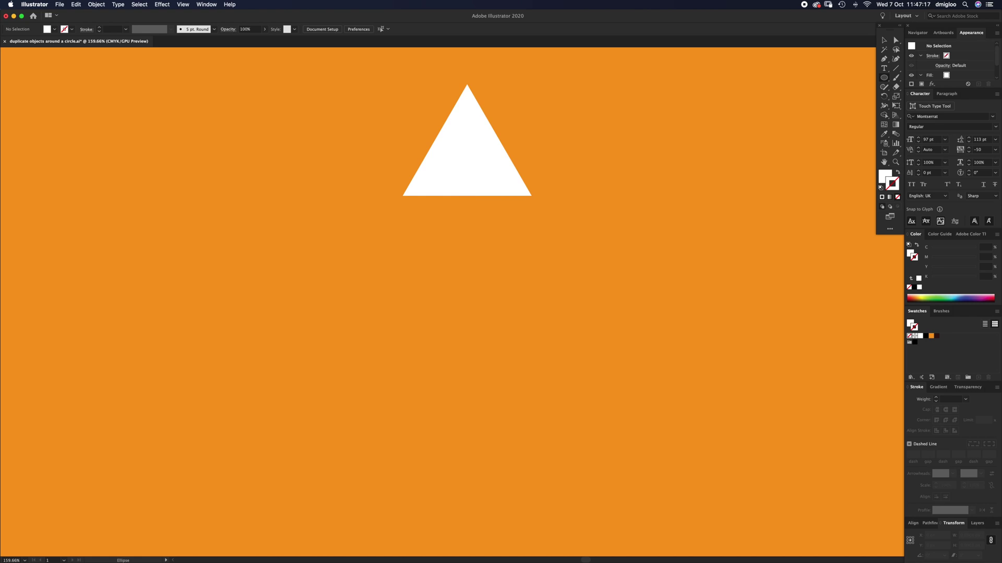
{"action": "left_click", "coordinate": [183, 4]}
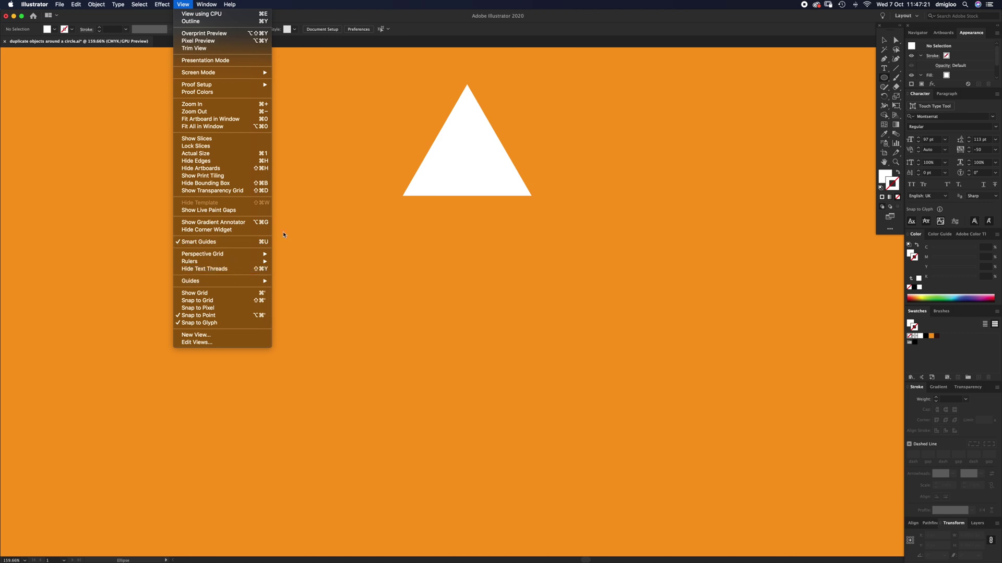
{"action": "left_click", "coordinate": [469, 187]}
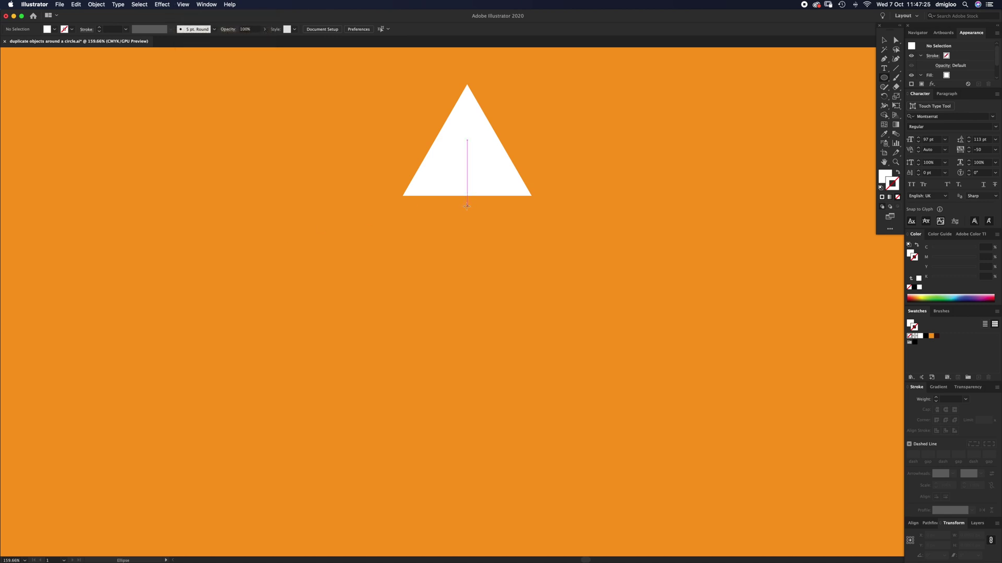
{"action": "mouse_move", "coordinate": [467, 214]}
{"action": "left_mouse_down"}
{"action": "mouse_move", "coordinate": [491, 236]}
{"action": "mouse_move", "coordinate": [477, 222]}
{"action": "mouse_move", "coordinate": [469, 244]}
{"action": "mouse_move", "coordinate": [476, 209]}
{"action": "left_mouse_up"}
Move the small circle vertically so its top edge snaps to the middle of the triangle's base.
{"action": "key", "text": "v"}
{"action": "left_click", "coordinate": [485, 228]}
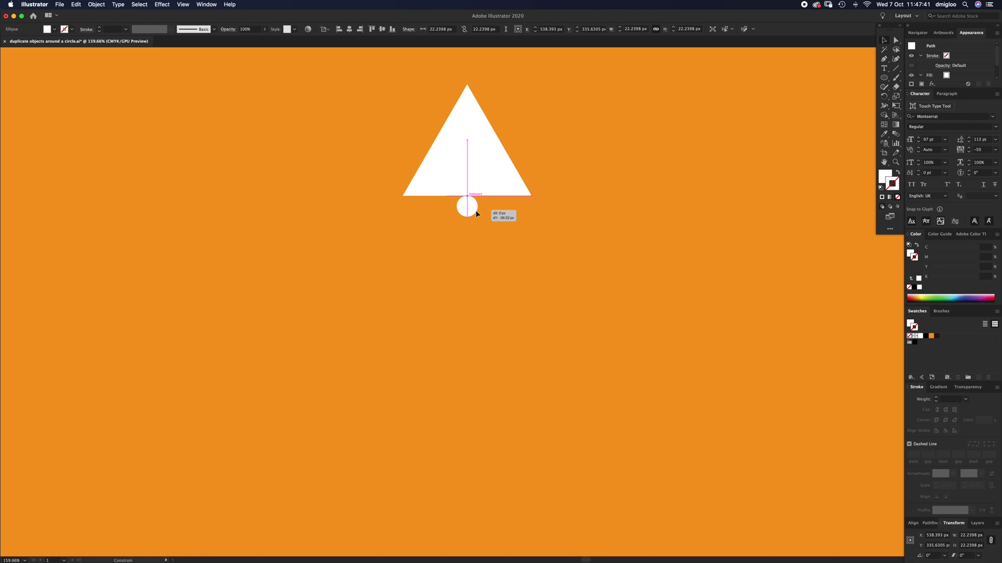
{"action": "left_click_drag", "start_coordinate": [476, 214], "coordinate": [477, 214]}
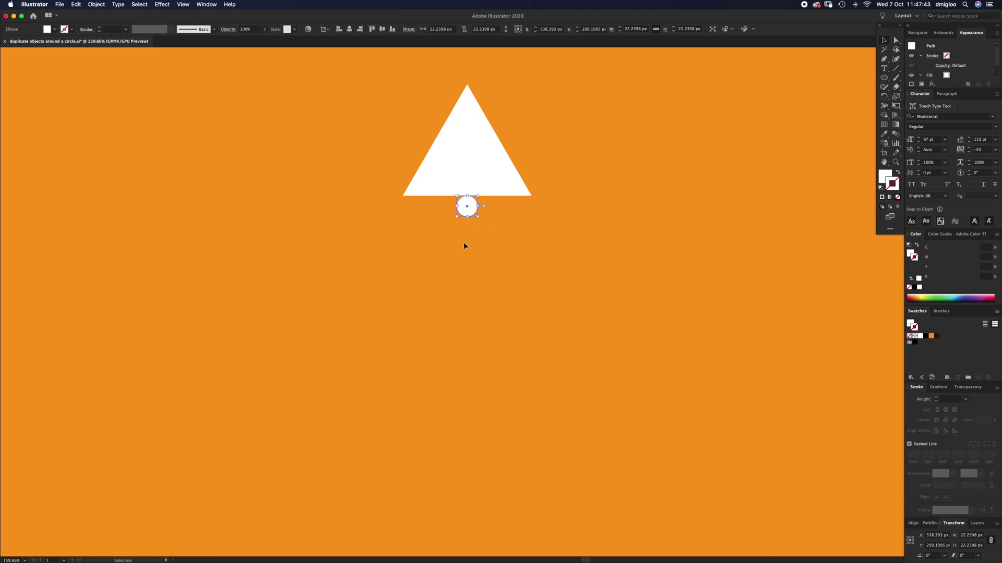
Group the triangle with the small circle and move the group about 15 px left.
{"action": "left_click_drag", "start_coordinate": [424, 269], "coordinate": [559, 110]}
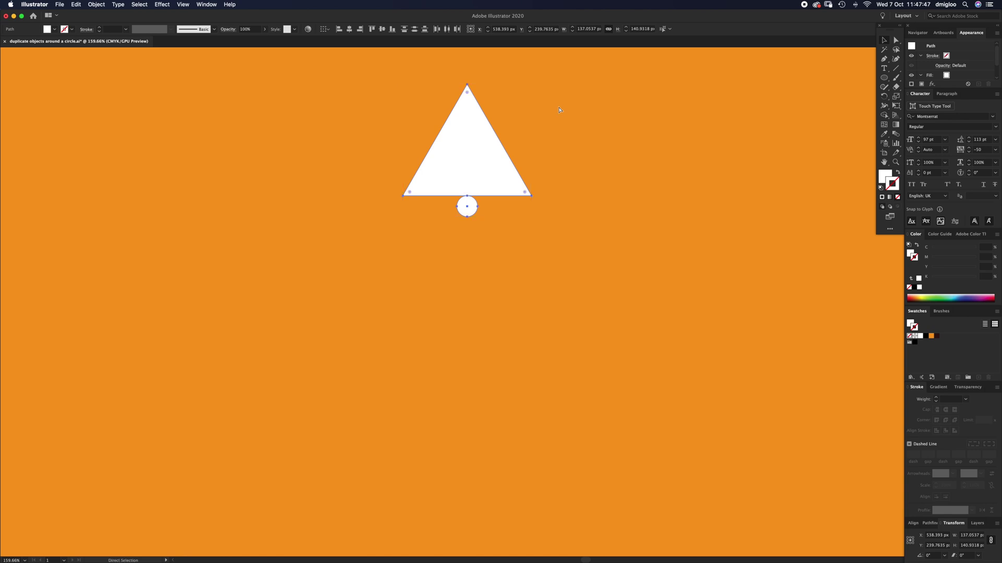
{"action": "key", "text": "super+g"}
{"action": "left_click", "coordinate": [547, 265]}
{"action": "mouse_move", "coordinate": [476, 168]}
{"action": "left_mouse_down"}
{"action": "mouse_move", "coordinate": [502, 237]}
{"action": "mouse_move", "coordinate": [468, 197]}
{"action": "mouse_move", "coordinate": [513, 179]}
{"action": "mouse_move", "coordinate": [458, 171]}
{"action": "left_mouse_up"}
{"action": "left_click", "coordinate": [555, 290]}
{"action": "left_click", "coordinate": [493, 243]}
{"action": "left_click", "coordinate": [489, 272]}
Start a Distort & Transform Transform effect on the group, using the bottom-centre reference point.
{"action": "key", "text": "z"}
{"action": "left_click_drag", "start_coordinate": [508, 293], "coordinate": [415, 290]}
{"action": "left_click_drag", "start_coordinate": [471, 342], "coordinate": [457, 285]}
{"action": "key", "text": "v"}
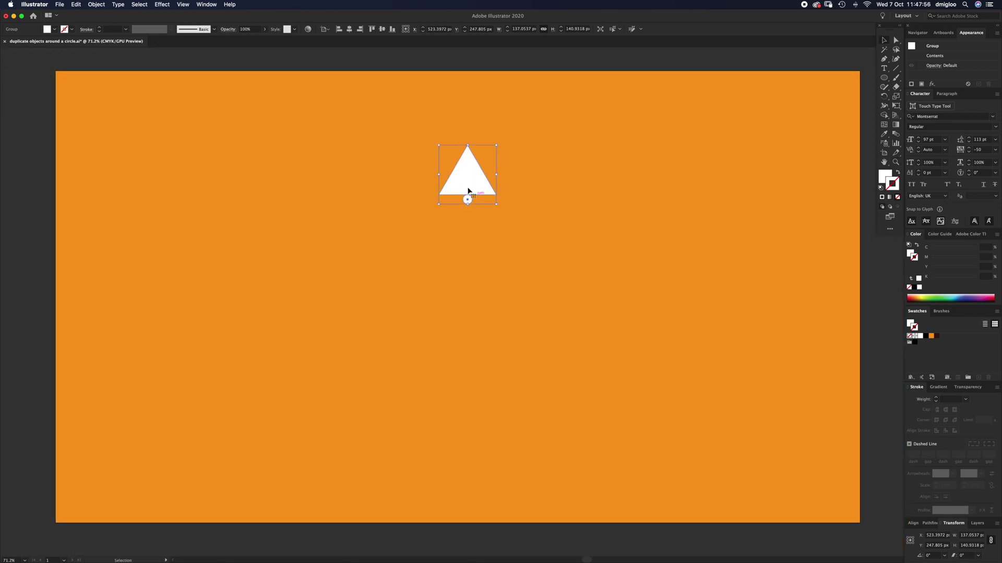
{"action": "left_click", "coordinate": [162, 4]}
{"action": "mouse_move", "coordinate": [226, 76]}
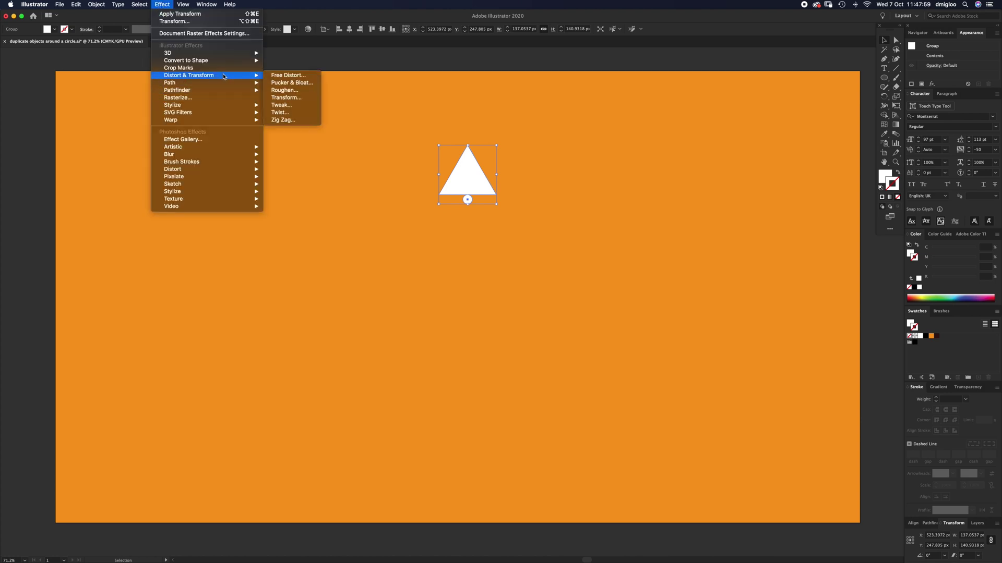
{"action": "left_click", "coordinate": [288, 99]}
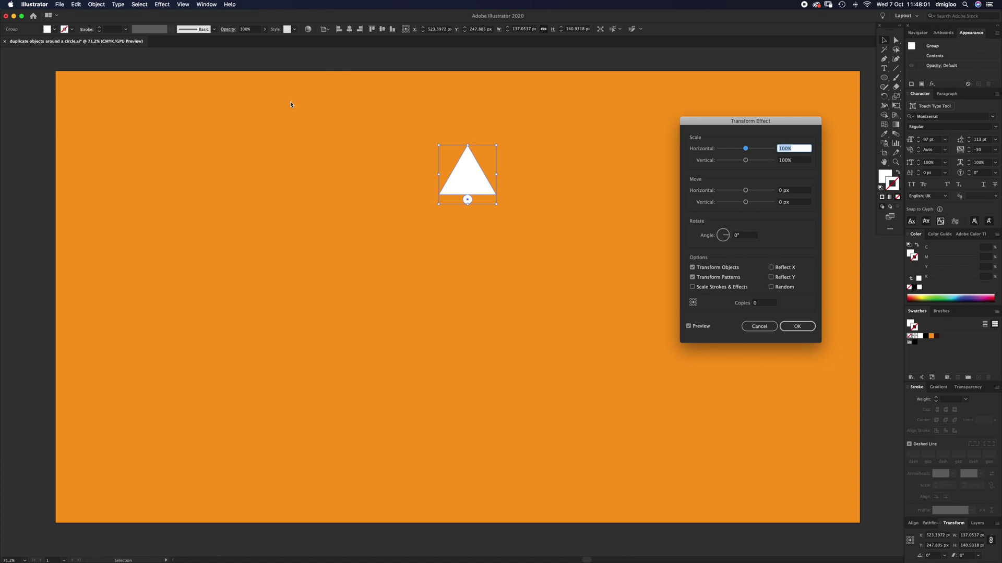
{"action": "left_click_drag", "start_coordinate": [727, 129], "coordinate": [597, 97]}
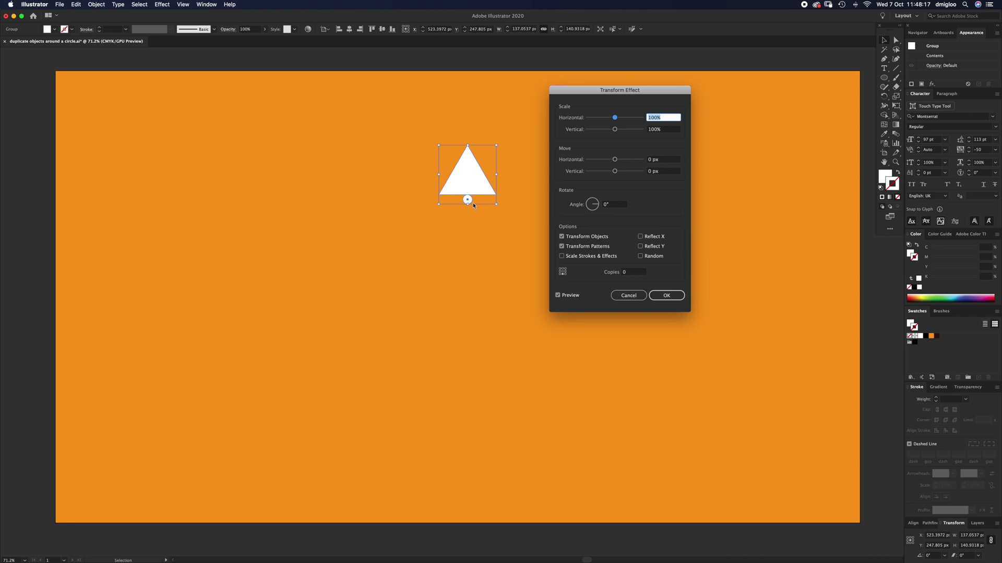
Set the number of copies in the Transform effect to 15.
{"action": "left_click", "coordinate": [630, 274]}
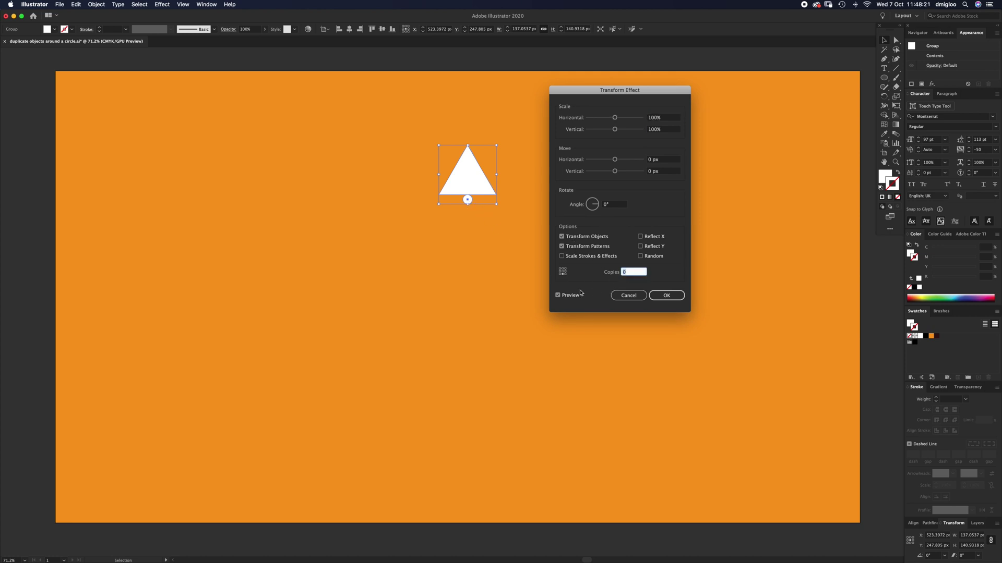
{"action": "type", "text": "10"}
{"action": "left_click", "coordinate": [609, 204]}
{"action": "left_click_drag", "start_coordinate": [631, 273], "coordinate": [615, 273]}
{"action": "type", "text": "15"}
Set the rotation angle to 360/15 degrees and apply the Transform effect.
{"action": "left_click_drag", "start_coordinate": [618, 203], "coordinate": [591, 205]}
{"action": "type", "text": "360/15"}
{"action": "key", "text": "Tab"}
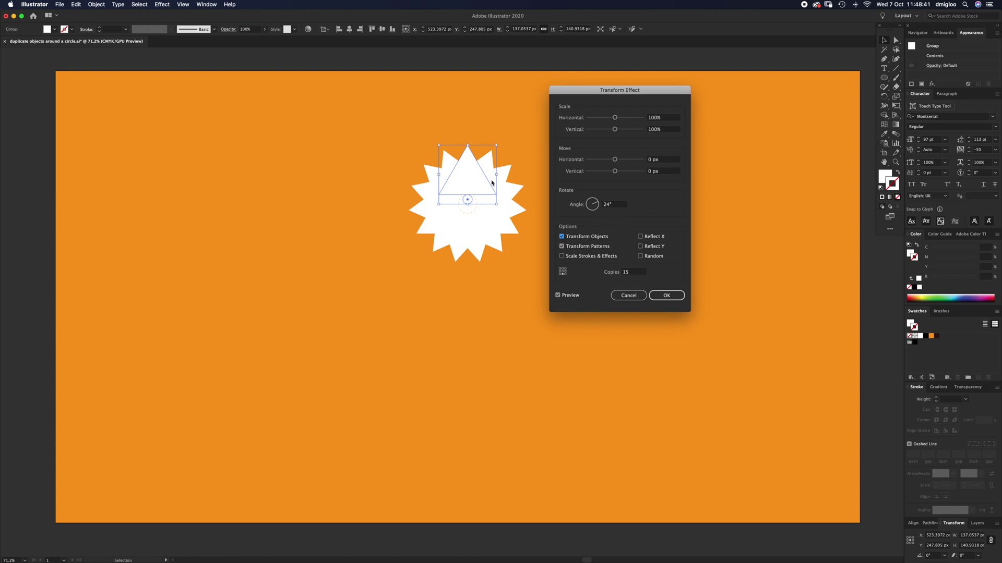
{"action": "double_click", "coordinate": [625, 271]}
{"action": "left_click", "coordinate": [667, 296]}
{"action": "left_click", "coordinate": [666, 295]}
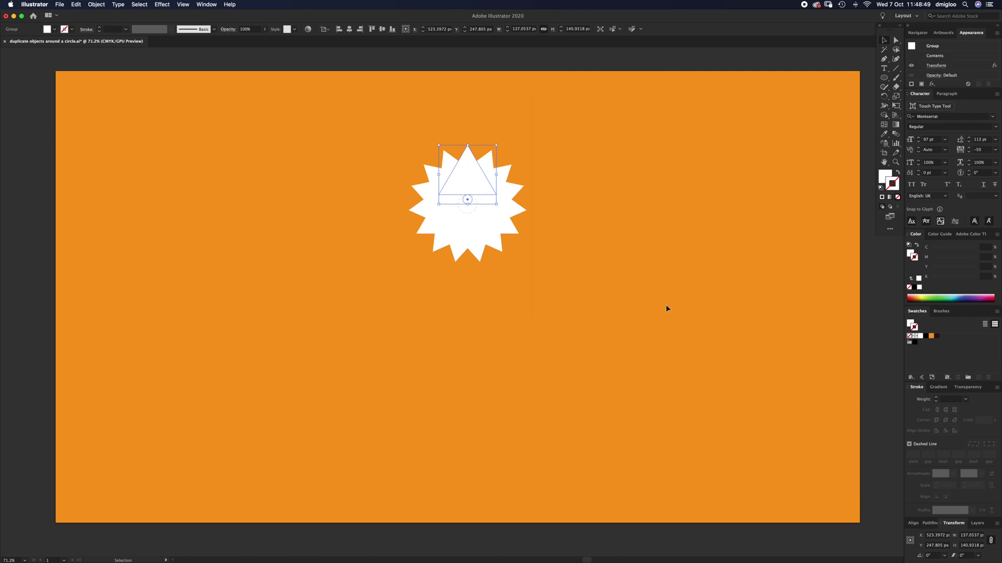
Enter and leave the group's isolation mode, and check the Double Click To Isolate option in the General preferences.
{"action": "double_click", "coordinate": [468, 179]}
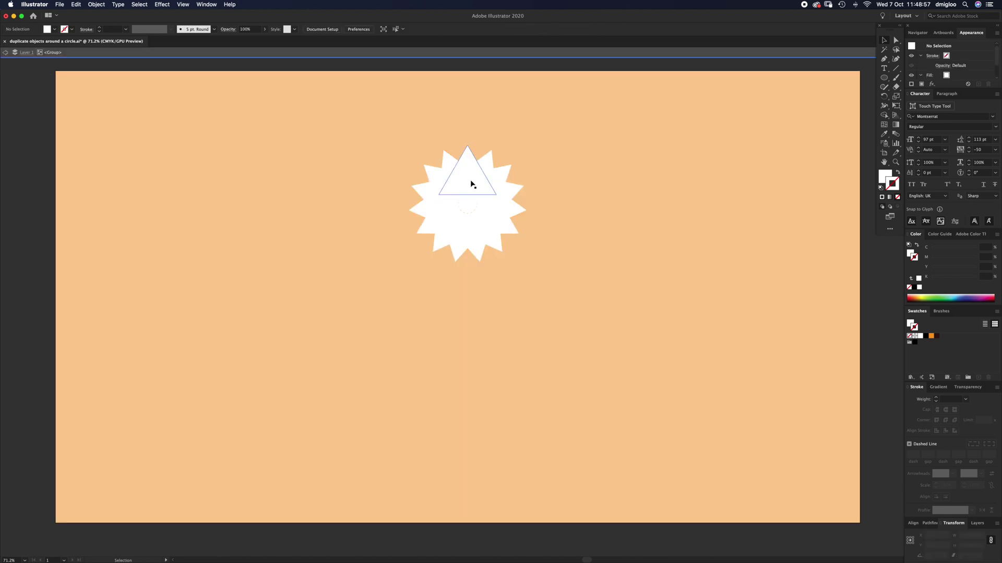
{"action": "left_click", "coordinate": [5, 52]}
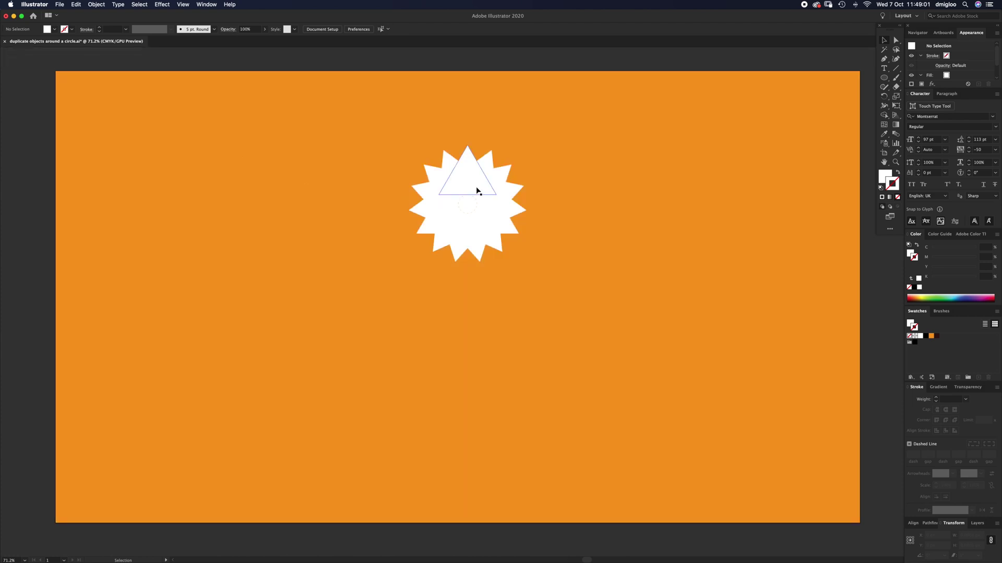
{"action": "left_click", "coordinate": [35, 5]}
{"action": "mouse_move", "coordinate": [43, 31]}
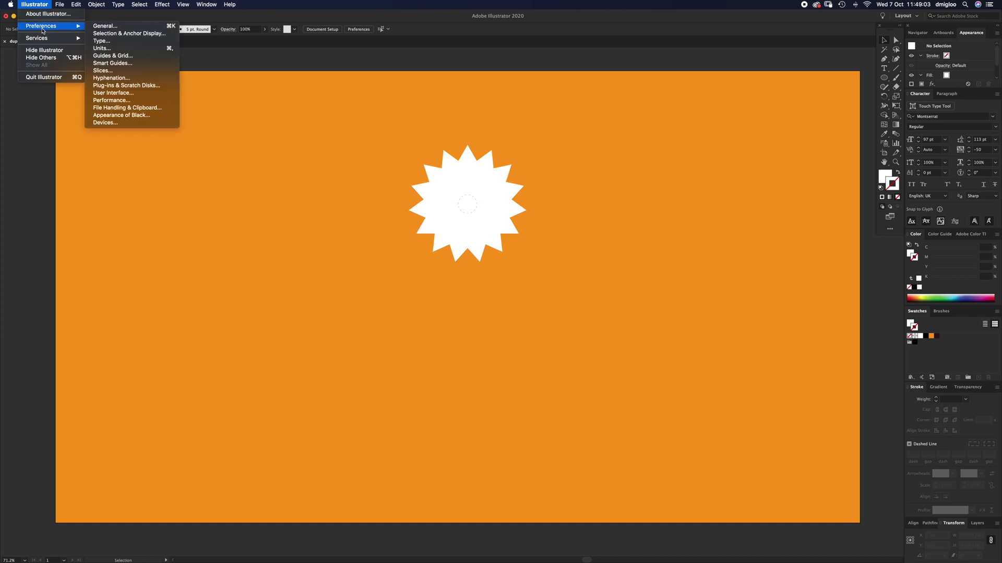
{"action": "left_click", "coordinate": [113, 27]}
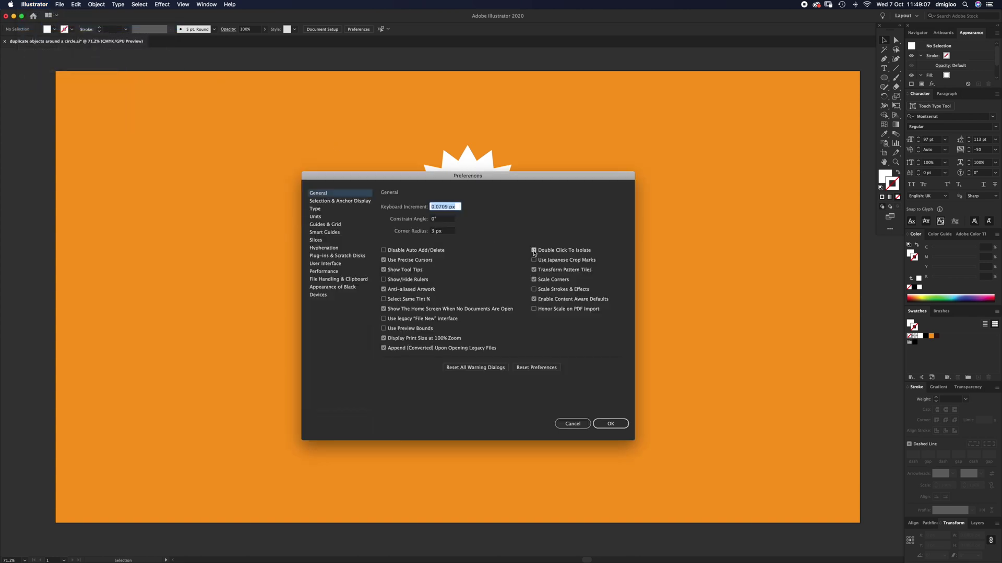
{"action": "left_click", "coordinate": [610, 424]}
Isolate the group and move the triangle straight up by about 440 px, away from the pivot circle.
{"action": "double_click", "coordinate": [473, 178]}
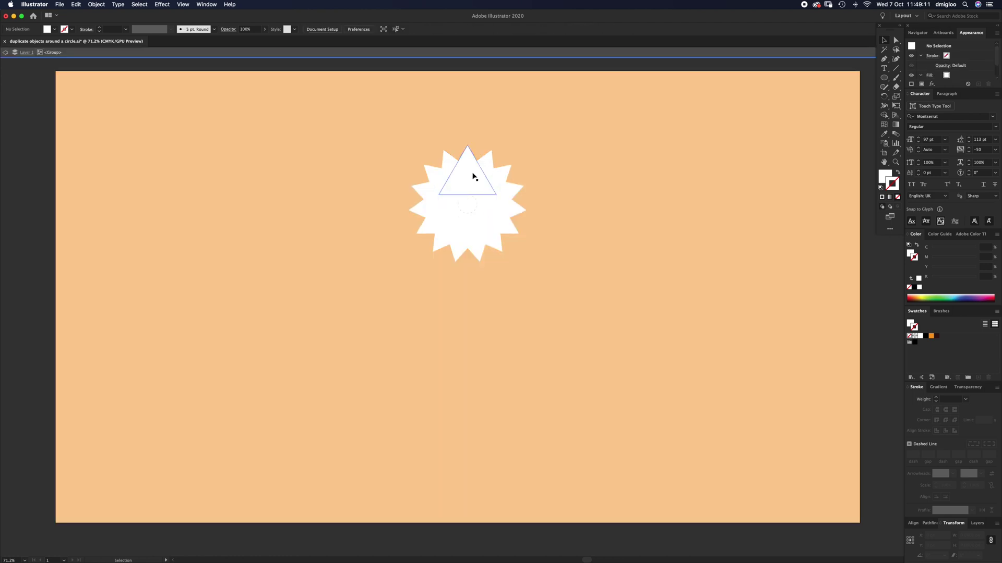
{"action": "left_click", "coordinate": [474, 180]}
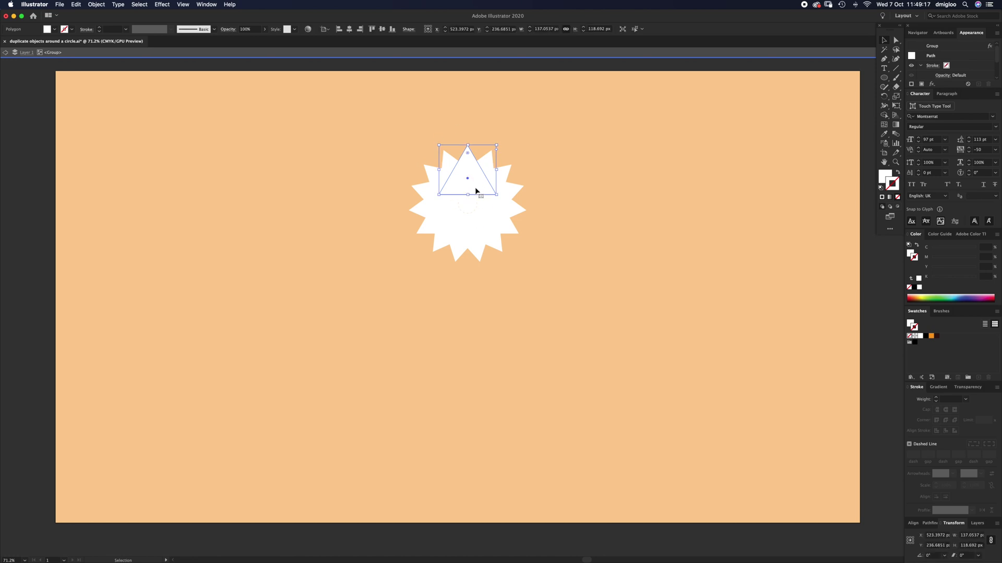
{"action": "left_click_drag", "start_coordinate": [477, 186], "coordinate": [469, 44]}
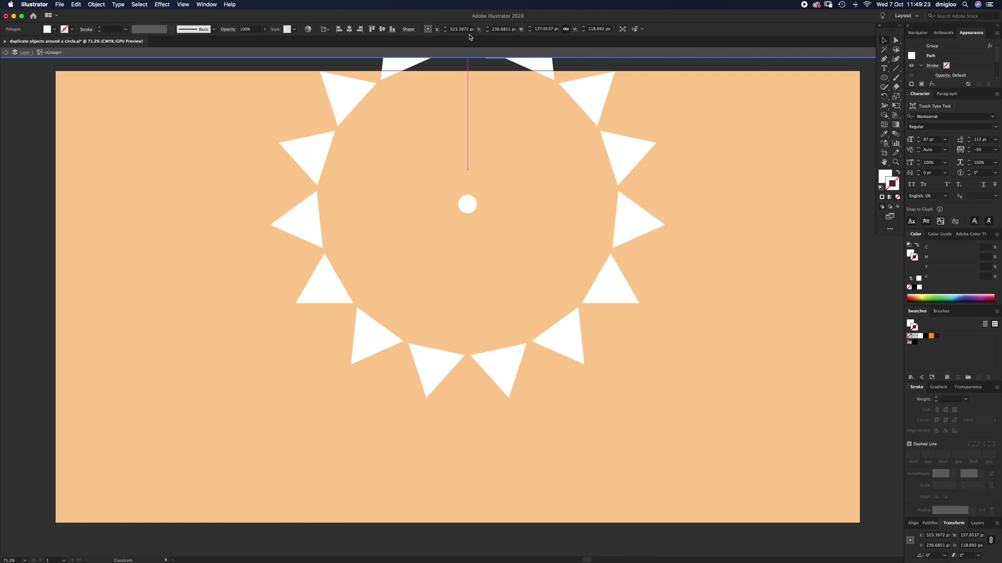
{"action": "key", "text": "cmd+z"}
{"action": "scroll", "coordinate": [468, 261], "scroll_direction": "up", "scroll_amount": 3}
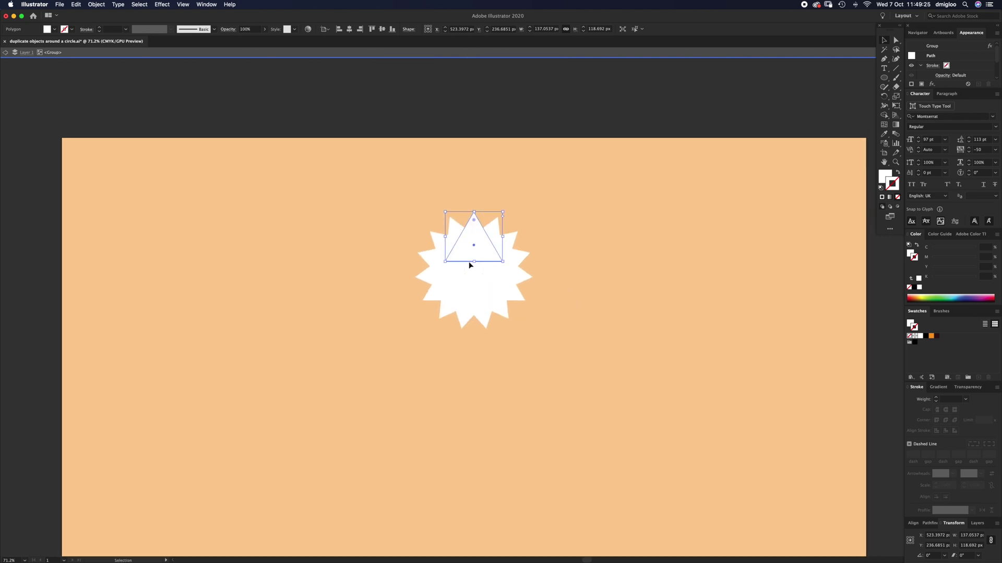
{"action": "scroll", "coordinate": [521, 235], "scroll_direction": "up", "scroll_amount": 2}
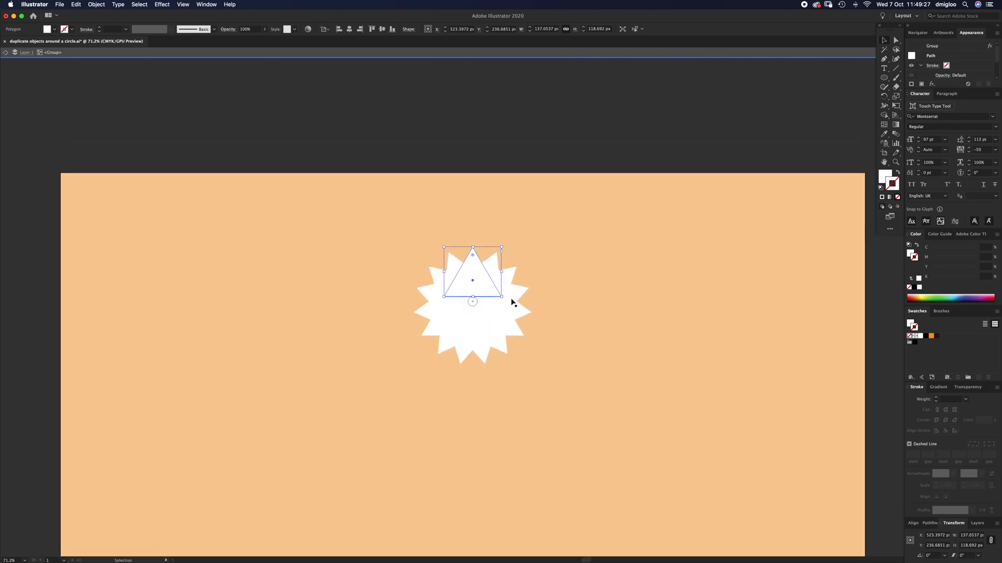
{"action": "left_click_drag", "start_coordinate": [478, 270], "coordinate": [473, 109]}
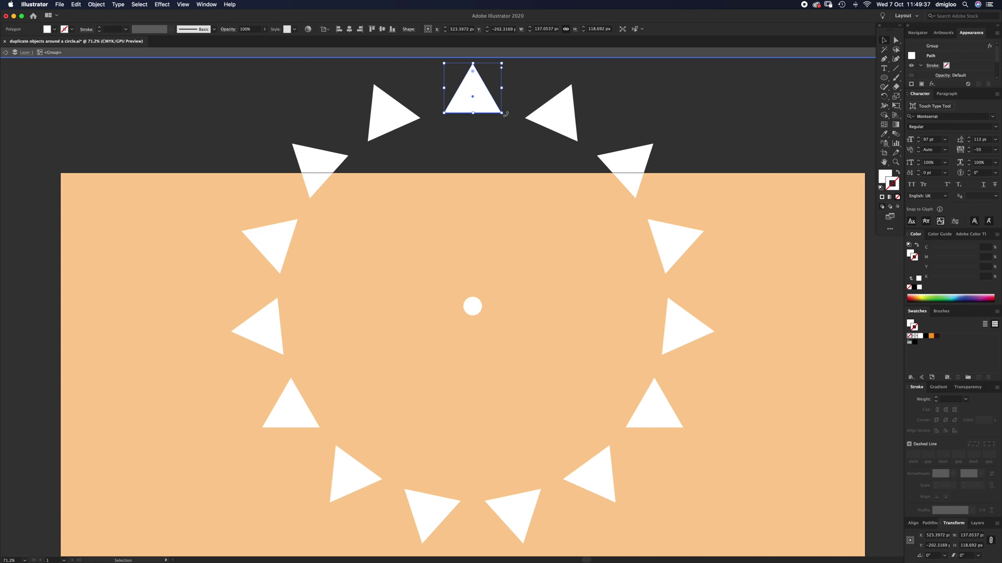
Try reshaping the isolated triangle by moving its apex and one base corner point individually, and undo the changes.
{"action": "mouse_move", "coordinate": [505, 114]}
{"action": "left_mouse_down"}
{"action": "mouse_move", "coordinate": [518, 85]}
{"action": "mouse_move", "coordinate": [510, 107]}
{"action": "left_mouse_up"}
{"action": "key", "text": "a"}
{"action": "left_click", "coordinate": [476, 70]}
{"action": "scroll", "coordinate": [476, 94], "scroll_direction": "up", "scroll_amount": 2}
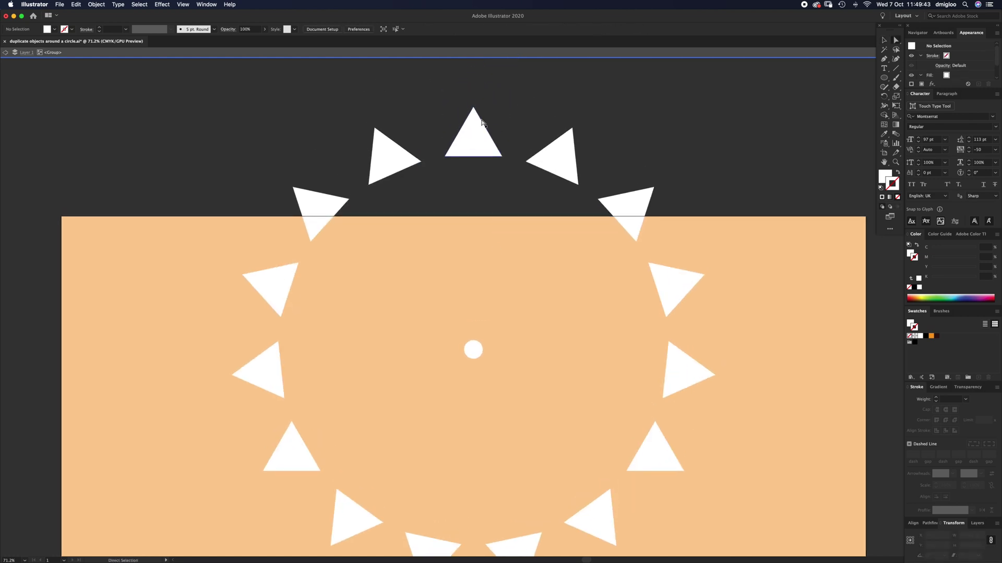
{"action": "left_click_drag", "start_coordinate": [475, 107], "coordinate": [543, 103]}
{"action": "left_click_drag", "start_coordinate": [502, 155], "coordinate": [407, 299]}
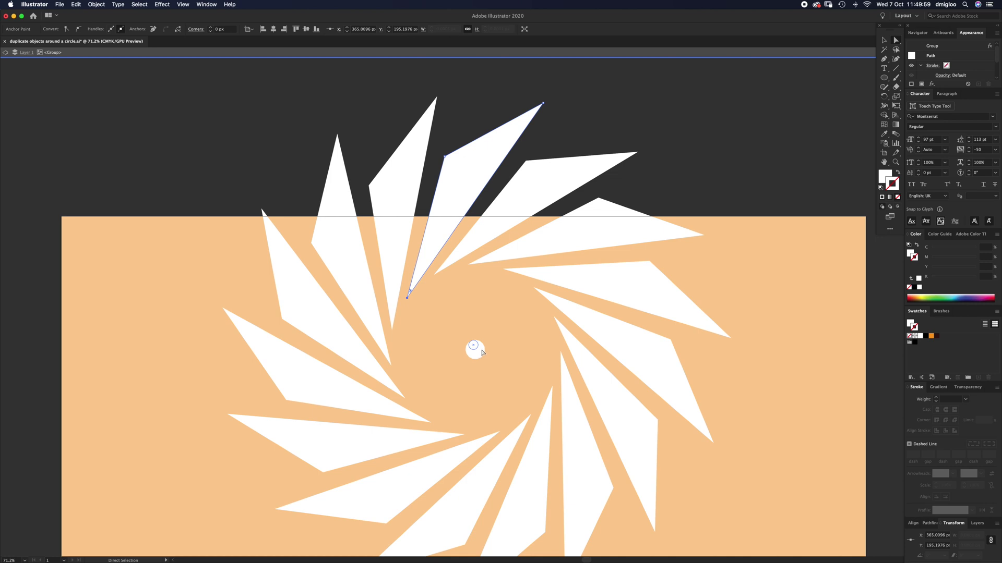
{"action": "key", "text": "ctrl+z"}
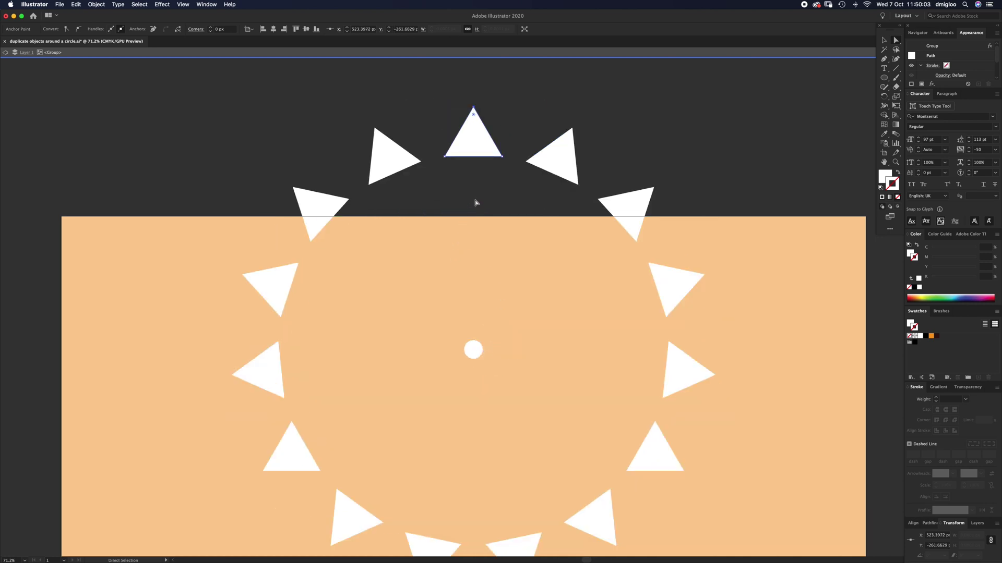
Reopen the Transform effect of the triangle-and-circle group from its appearance attributes and set the number of copies to 11.
{"action": "key", "text": "v"}
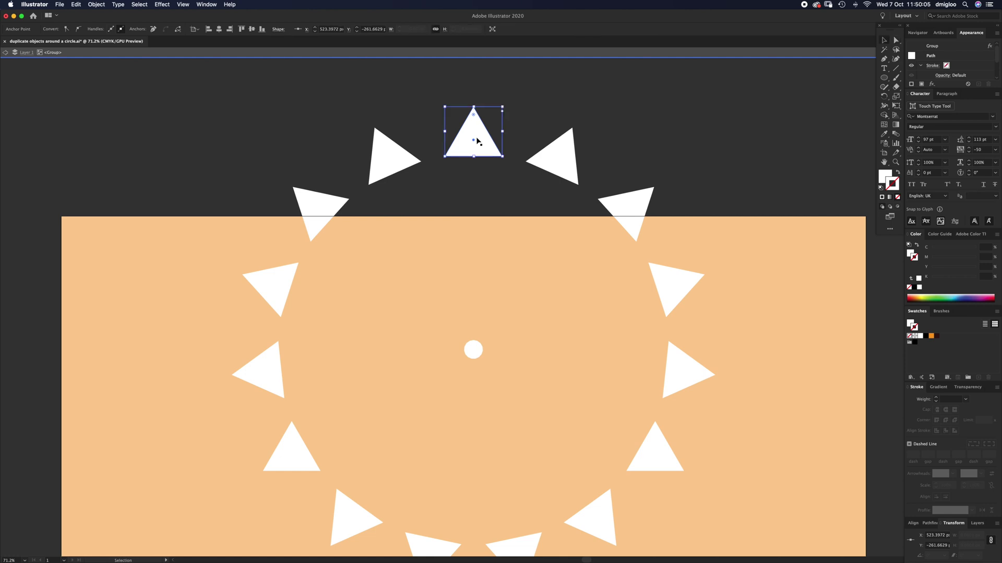
{"action": "left_click", "coordinate": [207, 5]}
{"action": "left_click", "coordinate": [220, 115]}
{"action": "left_click", "coordinate": [933, 47]}
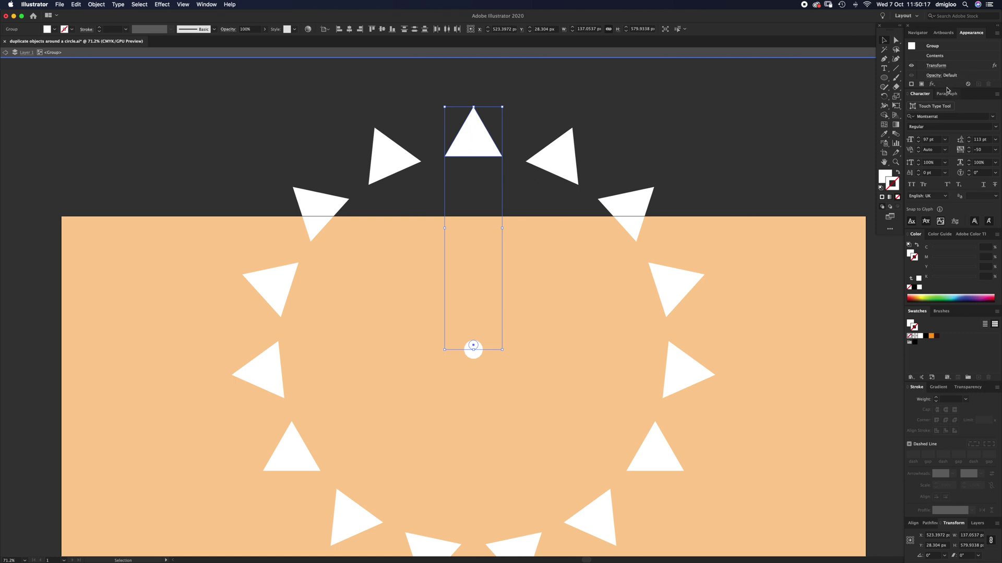
{"action": "left_click", "coordinate": [936, 66]}
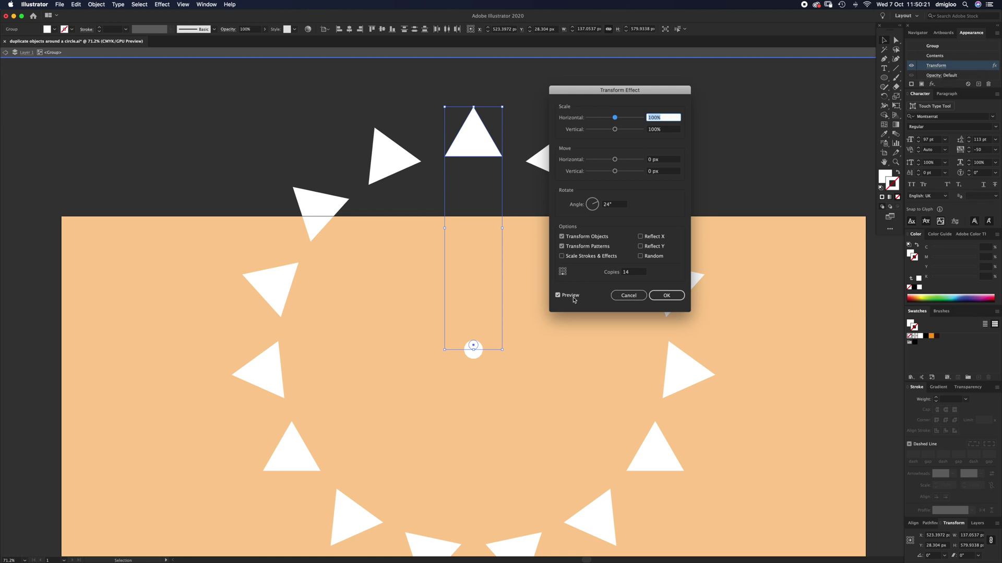
{"action": "left_click_drag", "start_coordinate": [646, 100], "coordinate": [749, 151]}
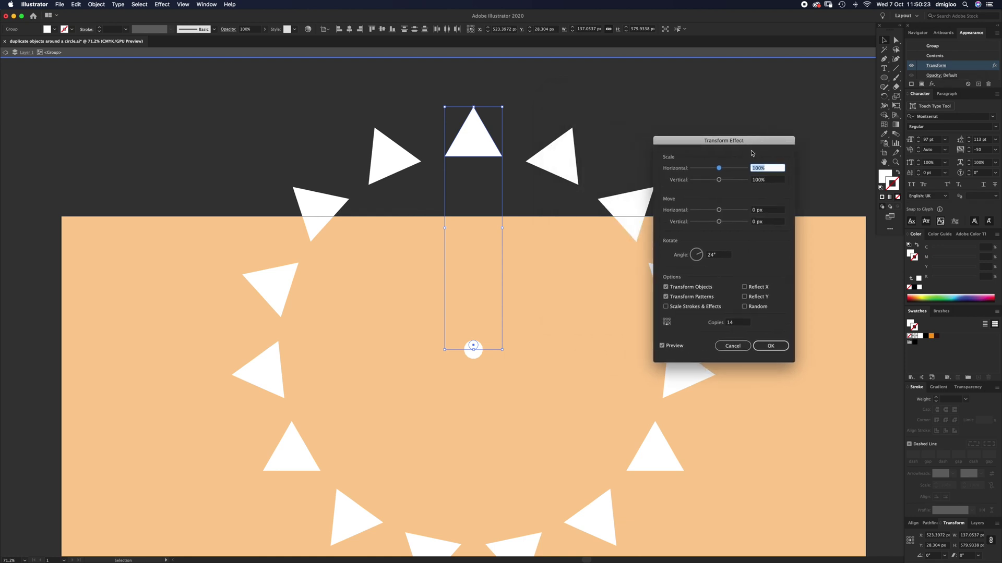
{"action": "left_click", "coordinate": [738, 324]}
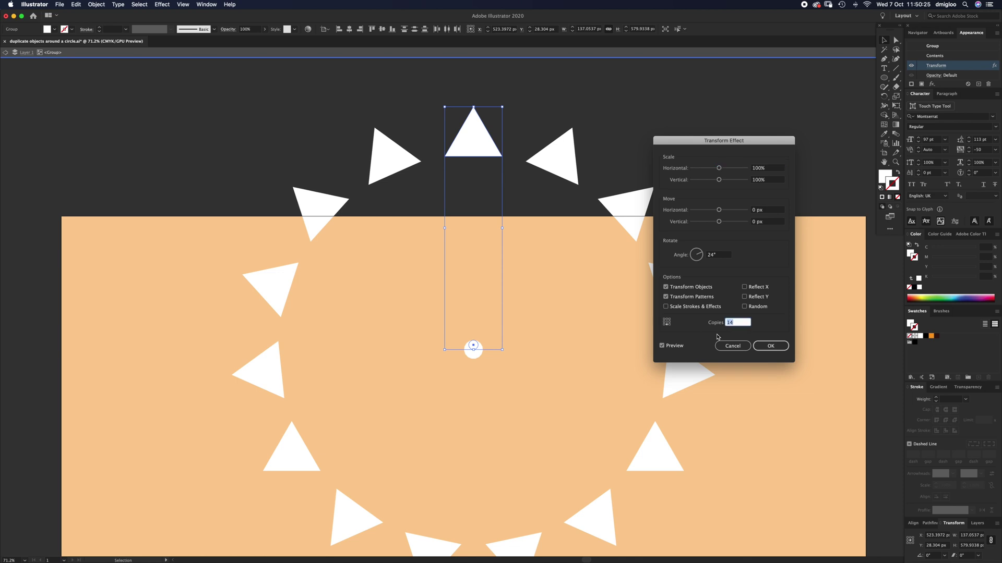
{"action": "key", "text": "Down"}
{"action": "key", "text": "Down"}
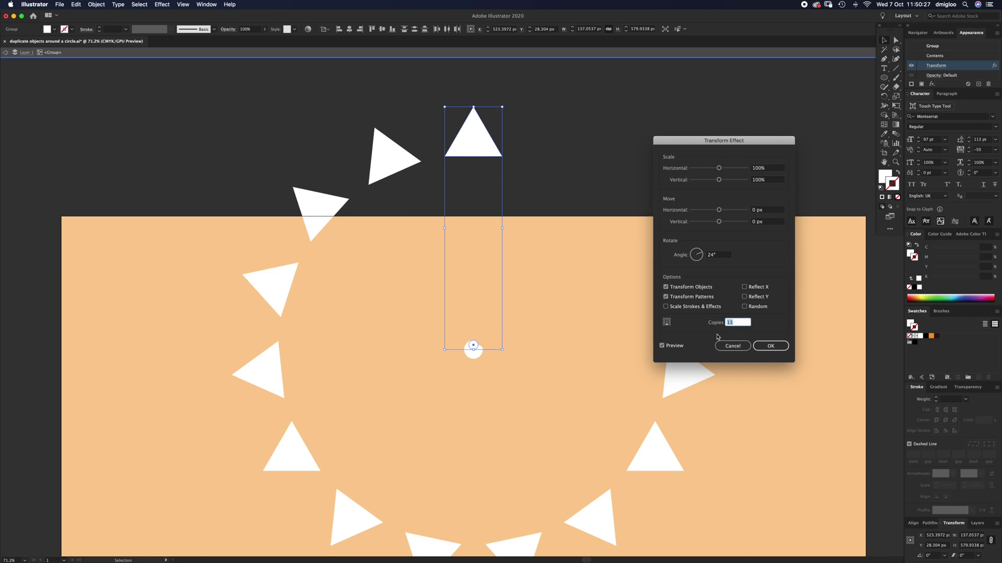
Set the effect's rotation angle to 32.73° (360/11), apply it, and exit the group's isolation mode.
{"action": "left_click_drag", "start_coordinate": [706, 139], "coordinate": [782, 109]}
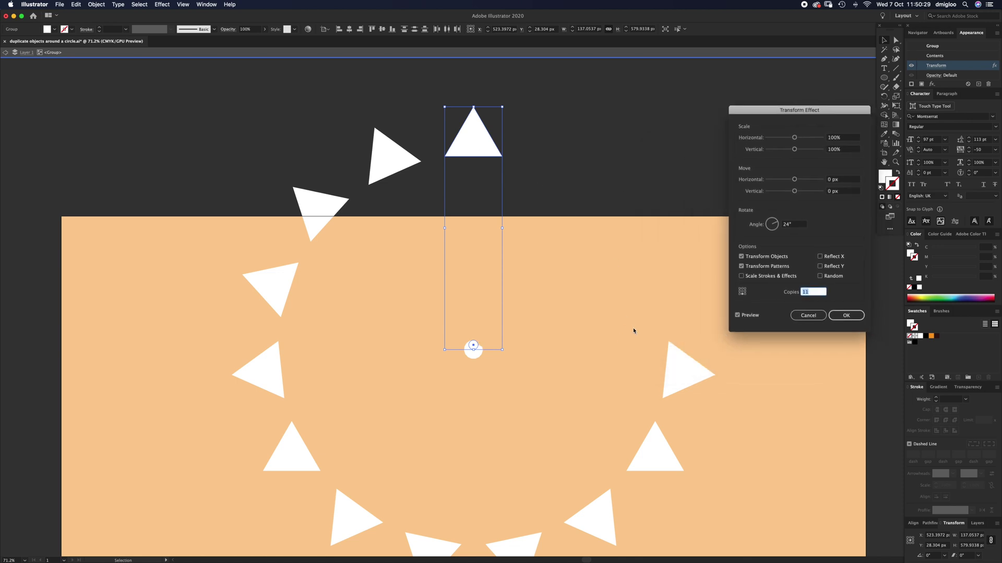
{"action": "left_click", "coordinate": [793, 225]}
{"action": "type", "text": "360/11"}
{"action": "key", "text": "Tab"}
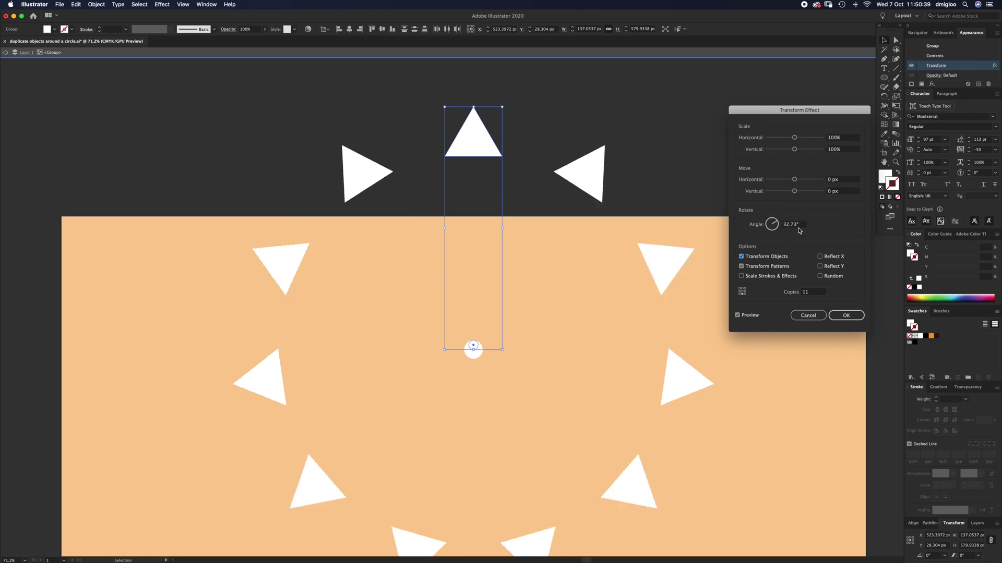
{"action": "left_click", "coordinate": [844, 316]}
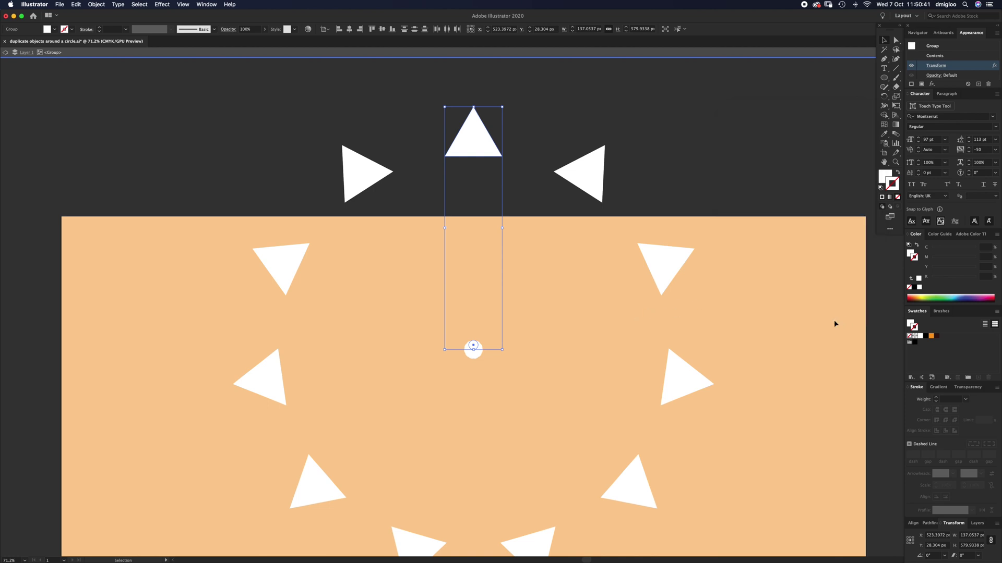
{"action": "left_click", "coordinate": [5, 53]}
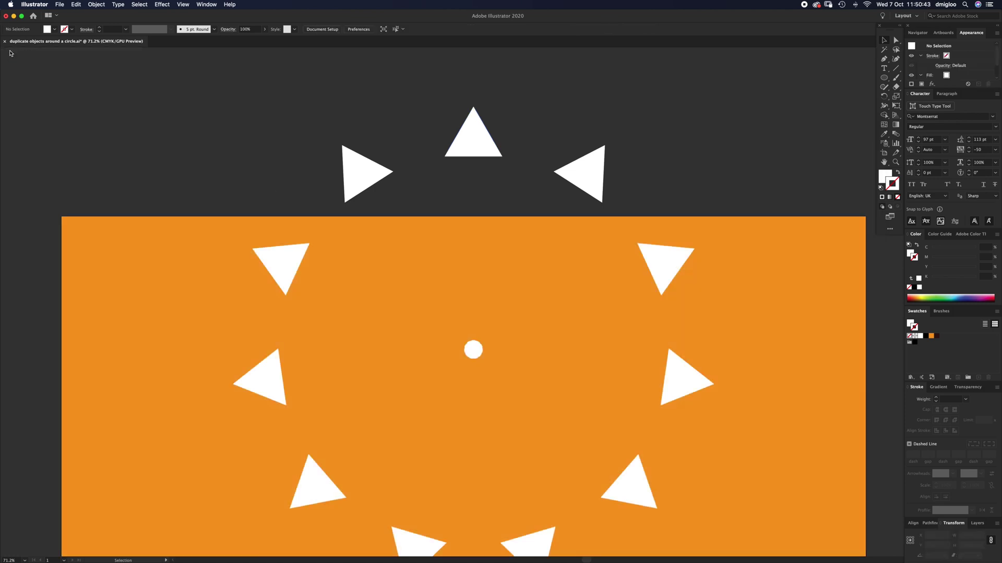
Scale the triangle-and-circle group down proportionally to about 69 by 294 px.
{"action": "key", "text": "super+minus"}
{"action": "left_click", "coordinate": [484, 313]}
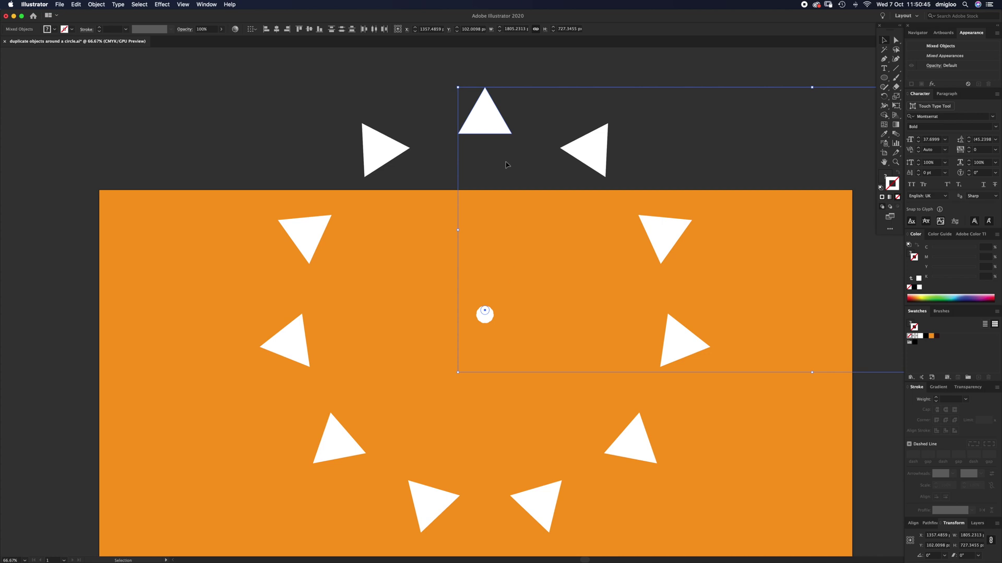
{"action": "left_click", "coordinate": [503, 182]}
{"action": "left_click", "coordinate": [485, 115]}
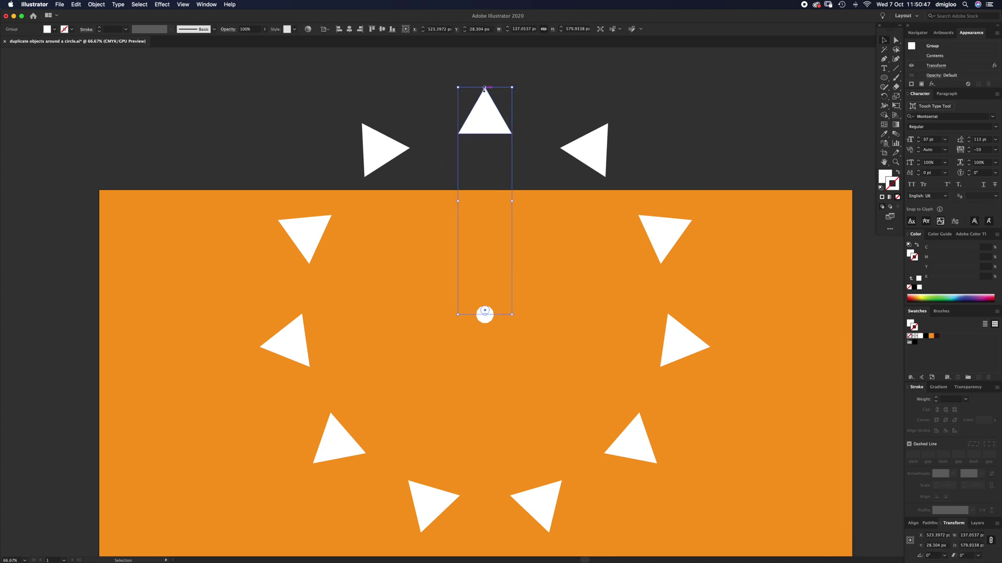
{"action": "left_click_drag", "start_coordinate": [484, 87], "coordinate": [485, 206]}
{"action": "key", "text": "space"}
{"action": "left_click_drag", "start_coordinate": [469, 354], "coordinate": [475, 216]}
Try rotating the scaled group about 44° clockwise, and undo the rotation.
{"action": "left_click_drag", "start_coordinate": [489, 74], "coordinate": [538, 139]}
{"action": "left_click", "coordinate": [516, 109]}
{"action": "left_click", "coordinate": [491, 131]}
{"action": "key", "text": "a"}
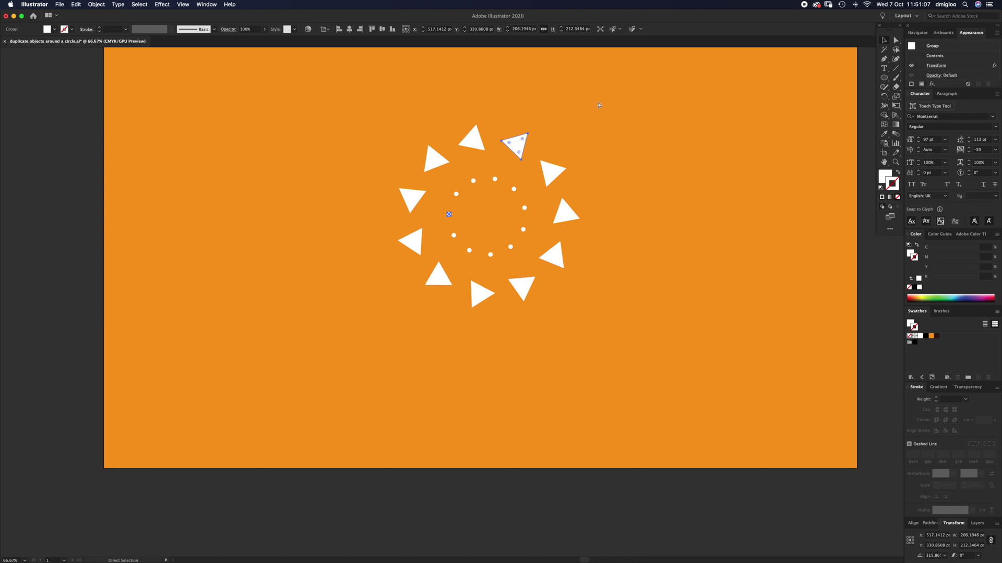
{"action": "key", "text": "super+z"}
{"action": "key", "text": "v"}
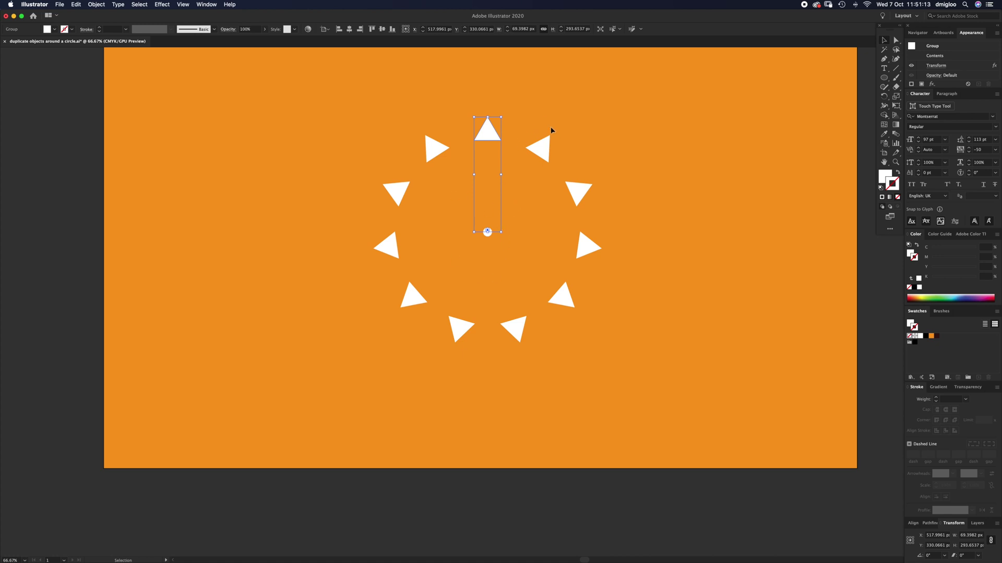
Expand the appearance of the group so the transformed copies are real shapes.
{"action": "left_click_drag", "start_coordinate": [562, 90], "coordinate": [478, 250]}
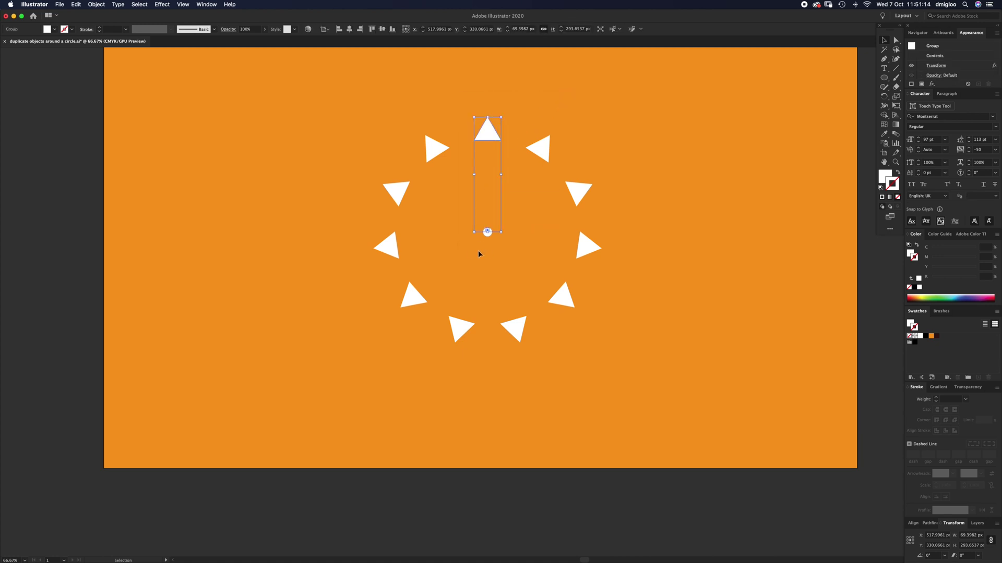
{"action": "left_click", "coordinate": [96, 5]}
{"action": "left_click", "coordinate": [120, 98]}
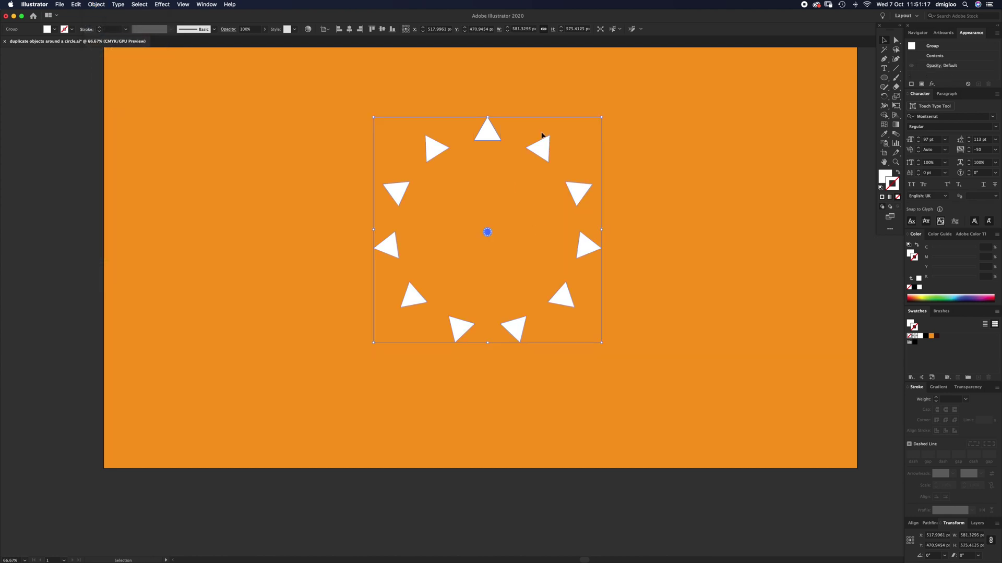
Delete the small pivot circle at the centre of the expanded triangle ring.
{"action": "left_click", "coordinate": [515, 237]}
{"action": "key", "text": "a"}
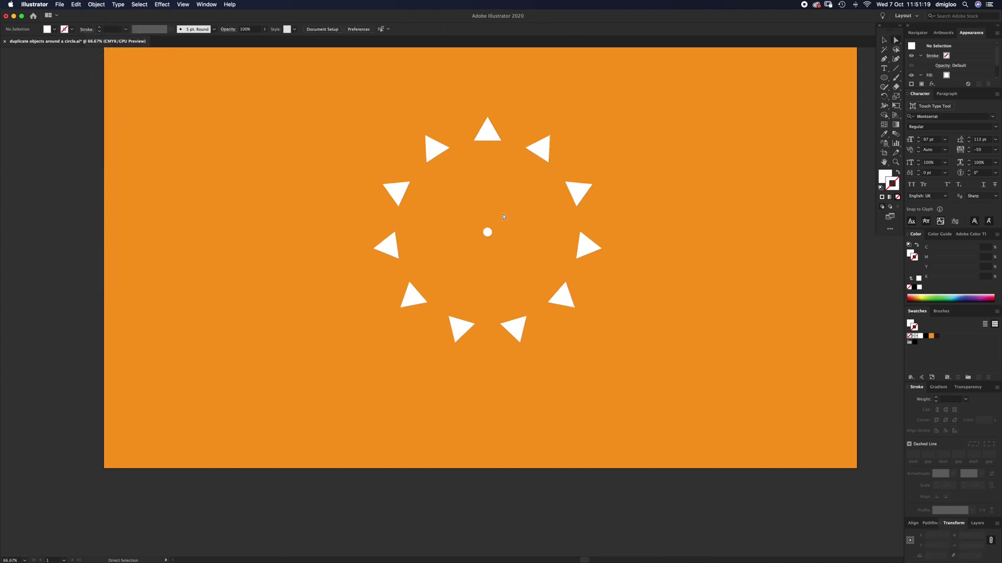
{"action": "left_click", "coordinate": [487, 232]}
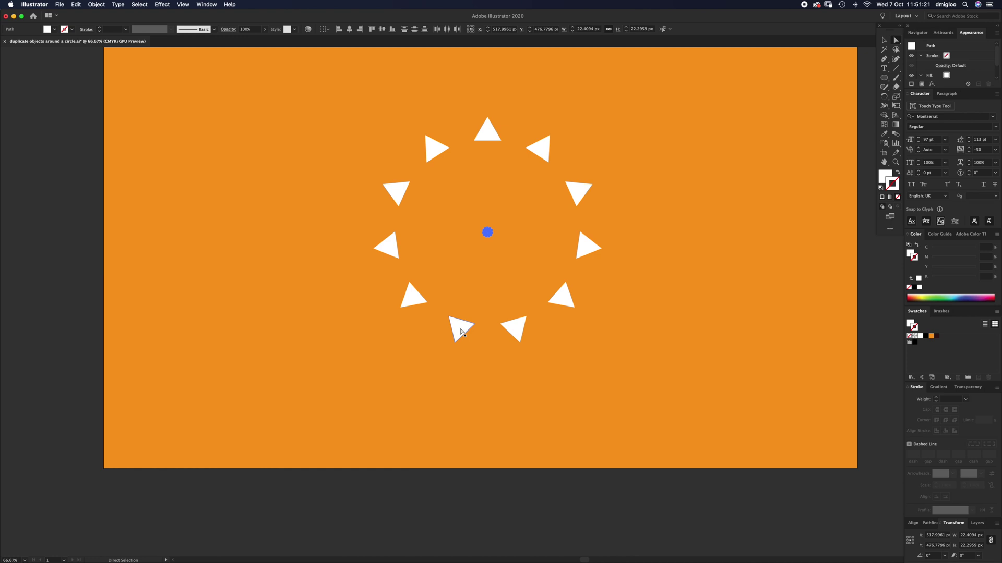
{"action": "key", "text": "Delete"}
{"action": "key", "text": "v"}
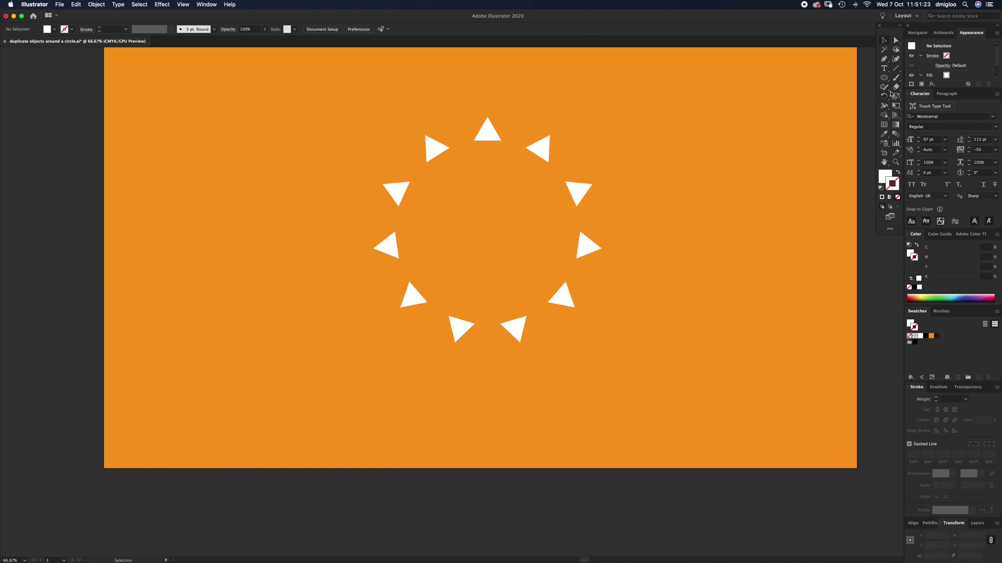
Draw a white circle about 121 px in diameter from the centre of the triangle ring.
{"action": "left_click", "coordinate": [883, 77]}
{"action": "left_click", "coordinate": [488, 233]}
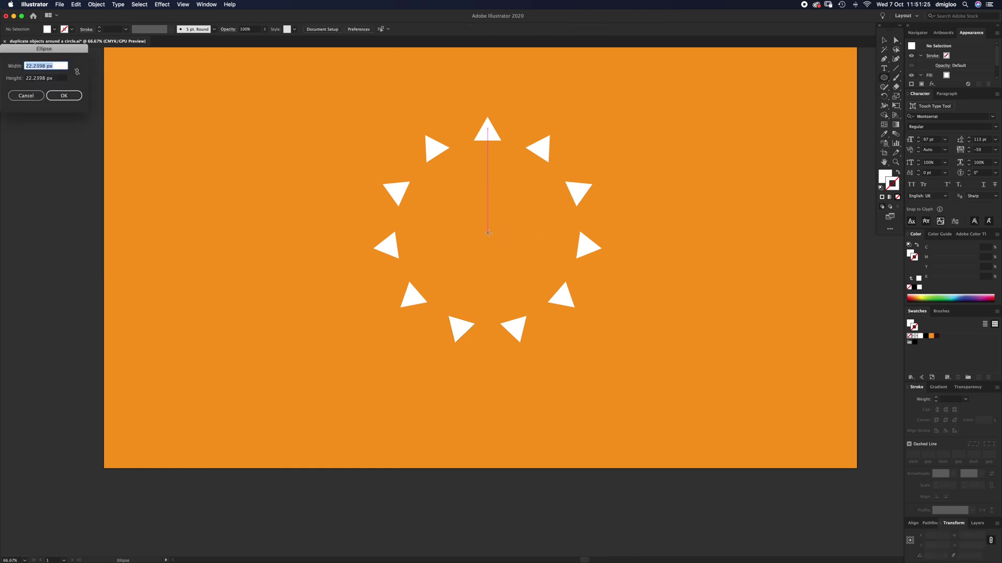
{"action": "left_click", "coordinate": [31, 96]}
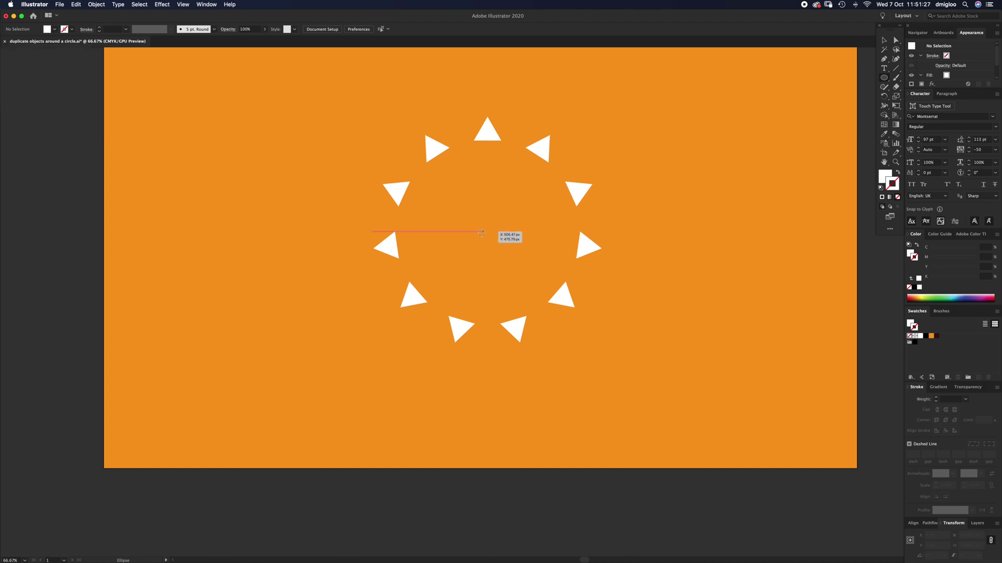
{"action": "left_click_drag", "start_coordinate": [487, 231], "coordinate": [511, 249]}
{"action": "key", "text": "v"}
Align the triangle ring and the circle to the artboard's horizontal and vertical centre.
{"action": "left_click_drag", "start_coordinate": [638, 129], "coordinate": [363, 360]}
{"action": "left_click", "coordinate": [324, 29]}
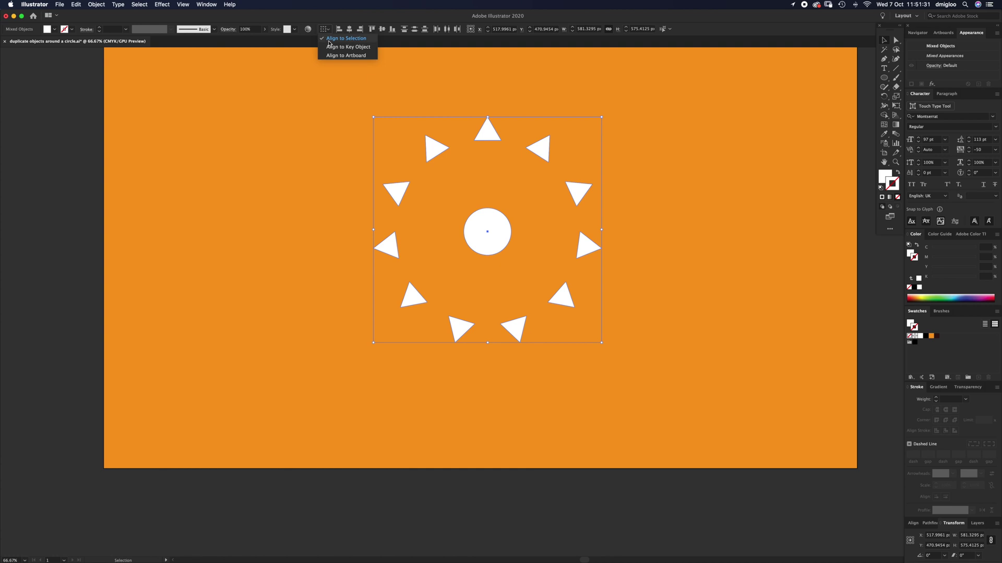
{"action": "left_click", "coordinate": [342, 56]}
{"action": "left_click", "coordinate": [350, 29]}
{"action": "left_click", "coordinate": [382, 29]}
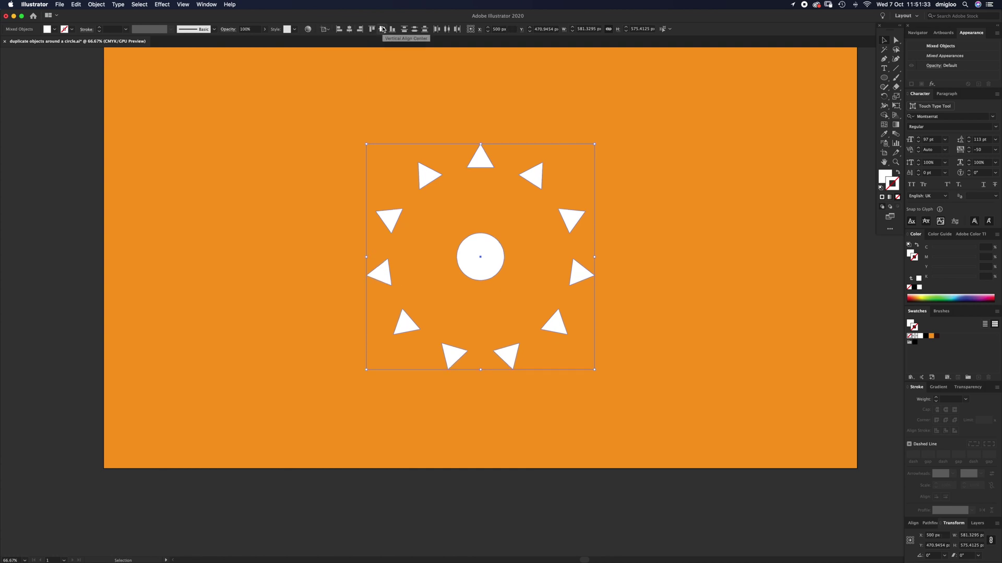
{"action": "left_click", "coordinate": [511, 258]}
Create an enlarged concentric copy of the centre circle, about 231 px in diameter.
{"action": "key", "text": "a"}
{"action": "left_click", "coordinate": [498, 274]}
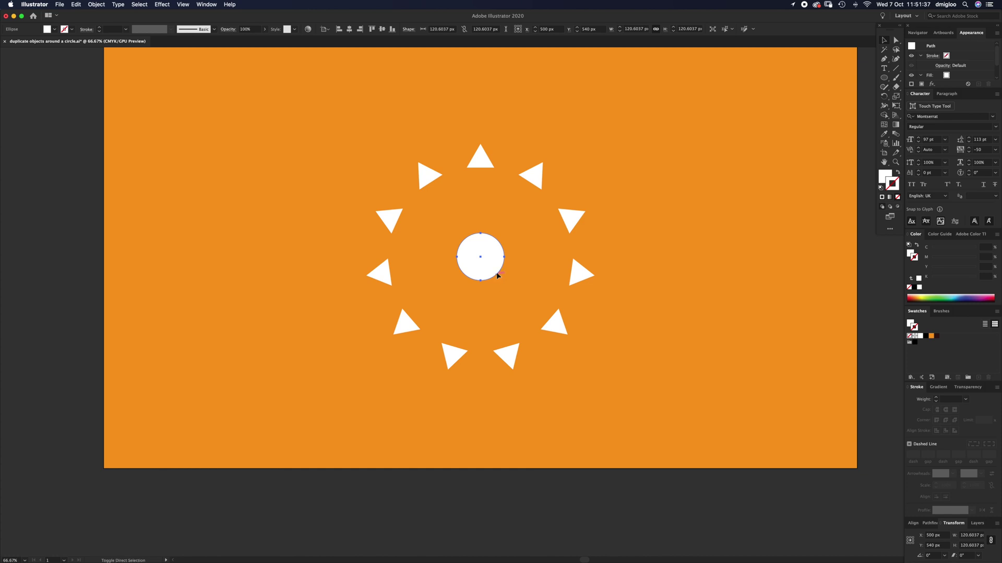
{"action": "left_click_drag", "start_coordinate": [504, 256], "coordinate": [539, 253]}
Give the larger circle no fill and a white stroke with a weight of 6 px.
{"action": "left_click", "coordinate": [919, 287]}
{"action": "left_click", "coordinate": [909, 287]}
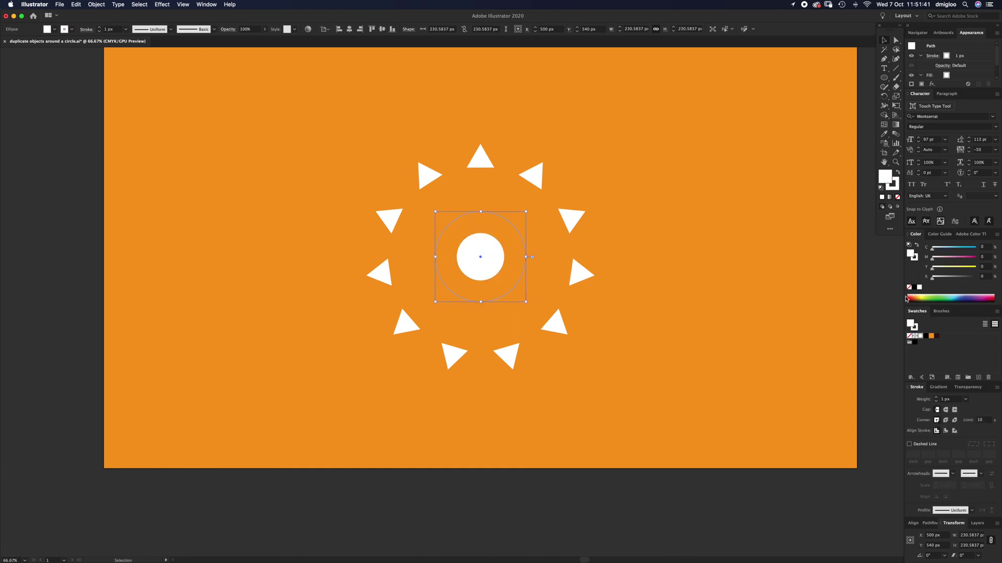
{"action": "left_click", "coordinate": [956, 398]}
{"action": "key", "text": "Up"}
{"action": "key", "text": "Up"}
{"action": "key", "text": "Up"}
{"action": "key", "text": "Up"}
{"action": "key", "text": "Up"}
{"action": "left_click", "coordinate": [671, 181]}
Centre all the artwork on the artboard and scale it down proportionally about its centre.
{"action": "key", "text": "super+a"}
{"action": "left_click", "coordinate": [349, 31]}
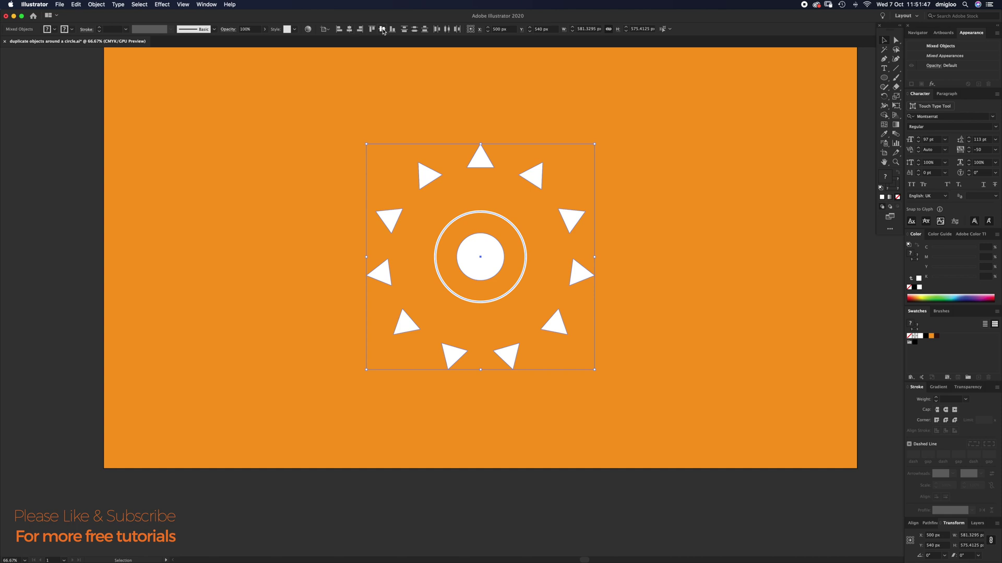
{"action": "left_click", "coordinate": [665, 225]}
{"action": "key", "text": "super+a"}
{"action": "left_click_drag", "start_coordinate": [595, 258], "coordinate": [565, 252]}
{"action": "left_click", "coordinate": [608, 276]}
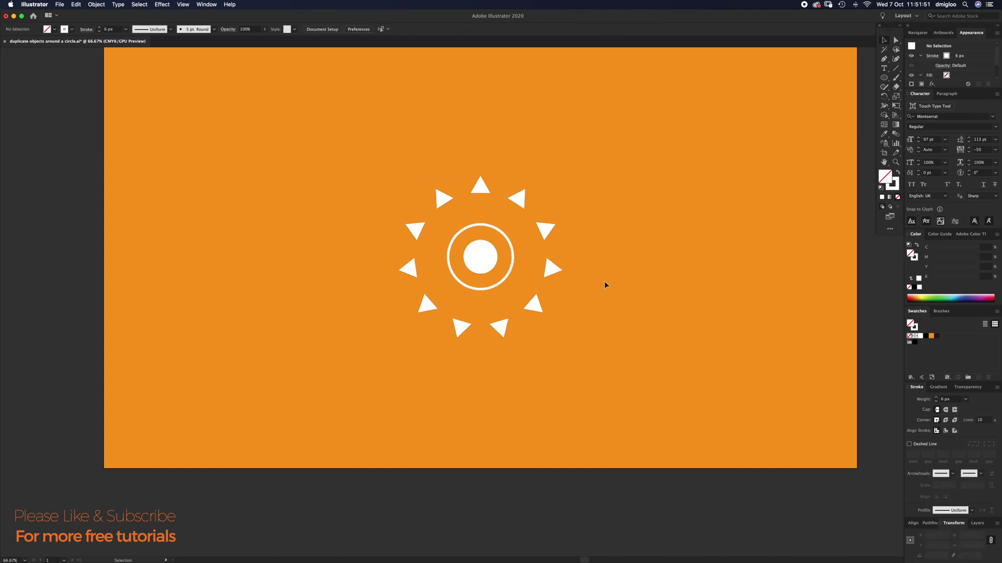